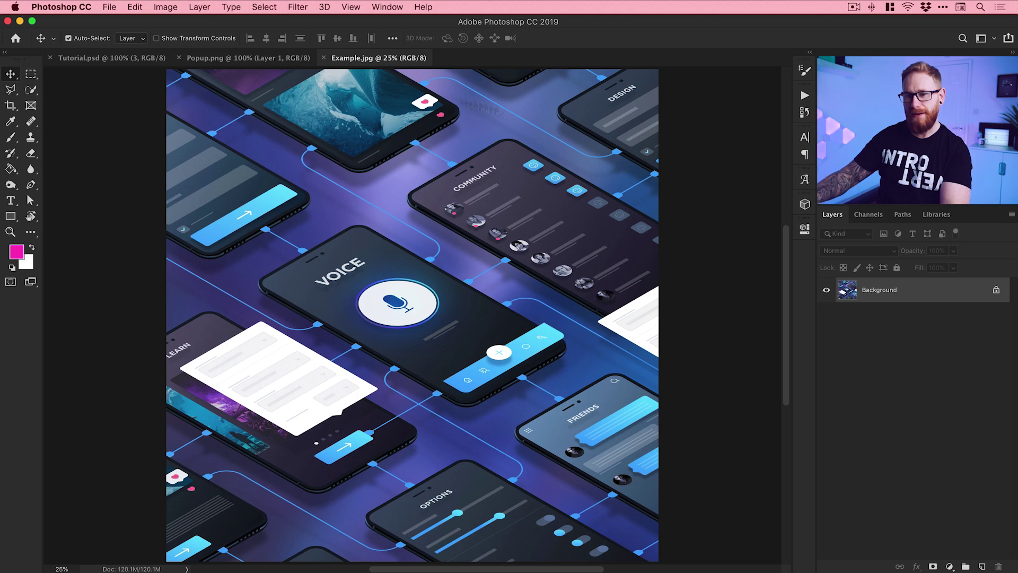
Step: Switch to the Tutorial.psd document and select layer 1, the Edit Profile screen
left_click(252, 59)
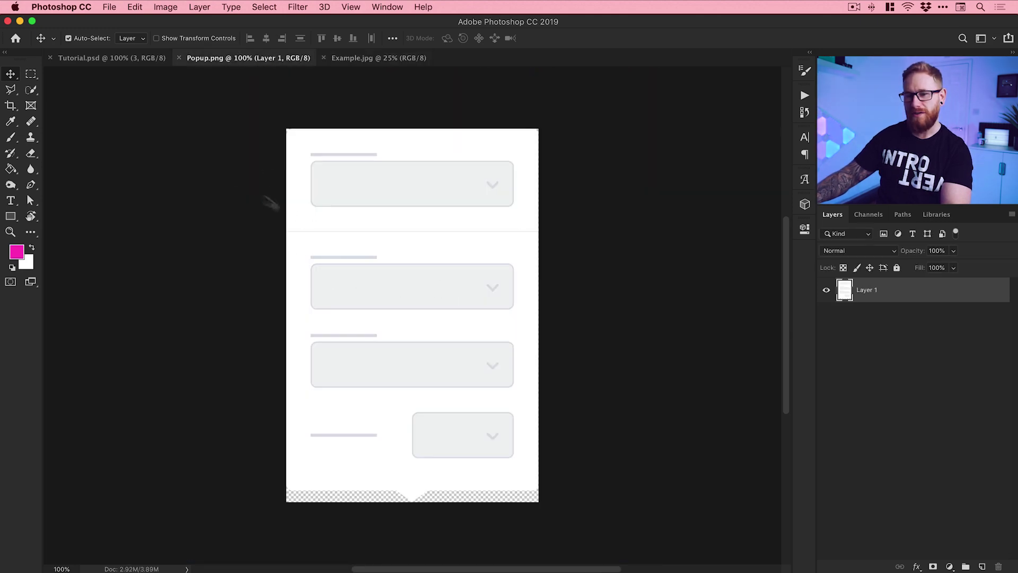
left_click(114, 59)
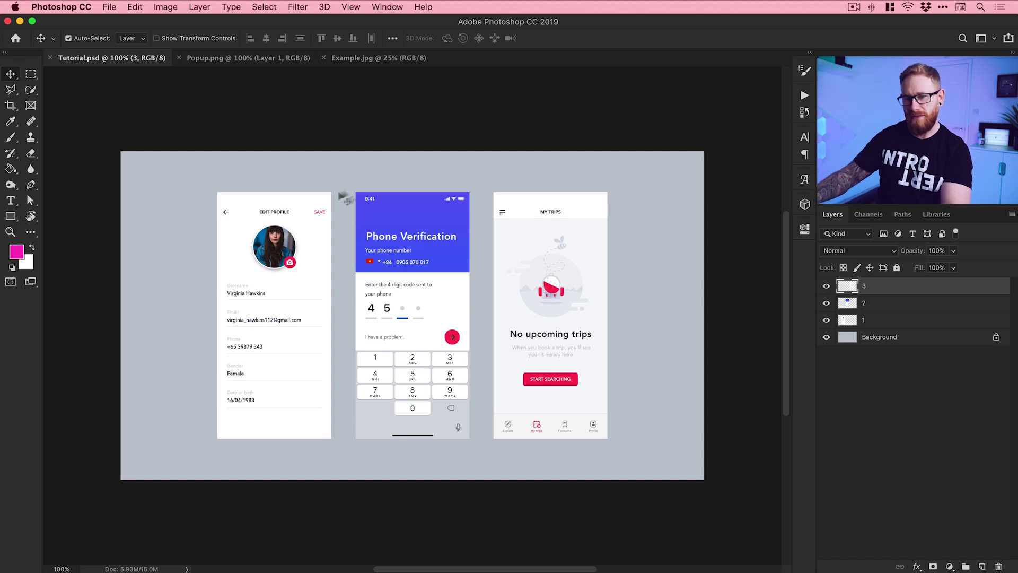
left_click(290, 211)
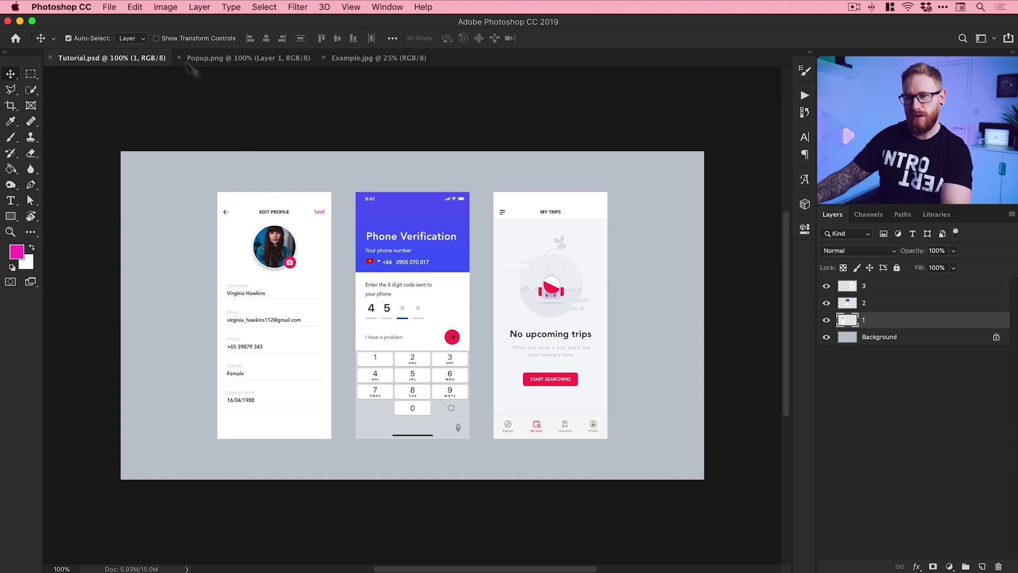
Step: Free-transform the Edit Profile screen with a 30° rotation and -30° horizontal skew
left_click(137, 7)
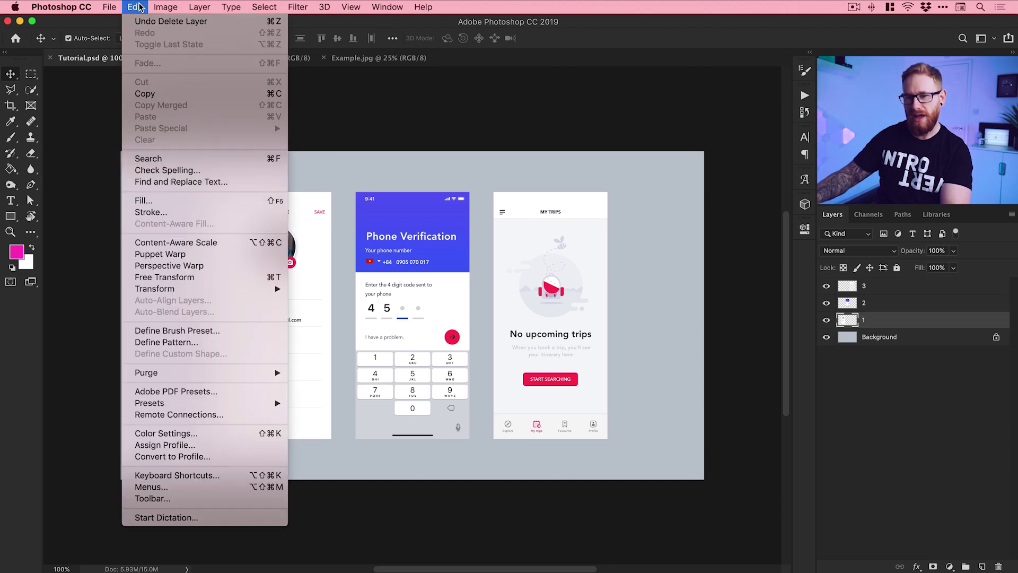
left_click(252, 278)
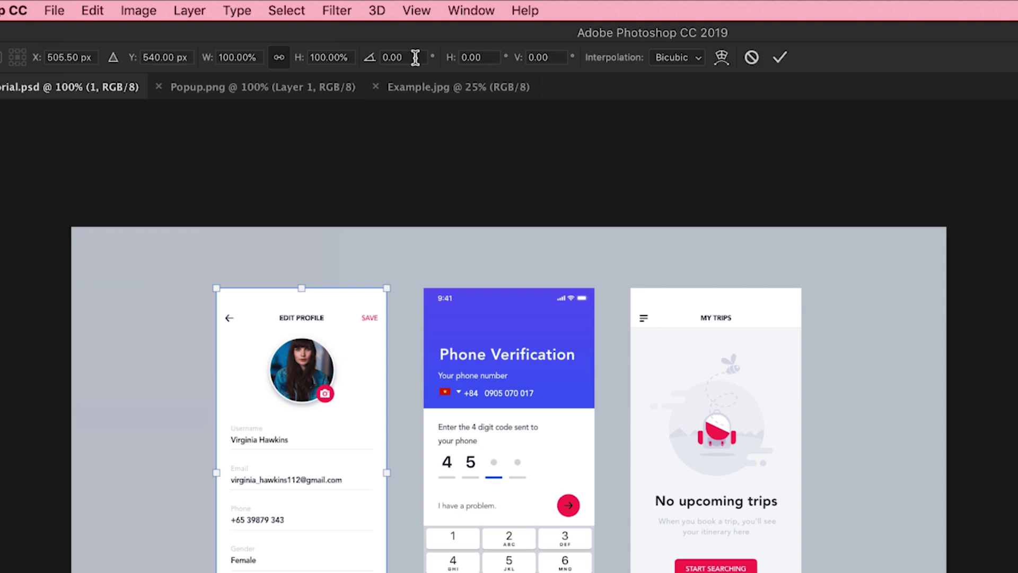
left_click(415, 57)
type("30")
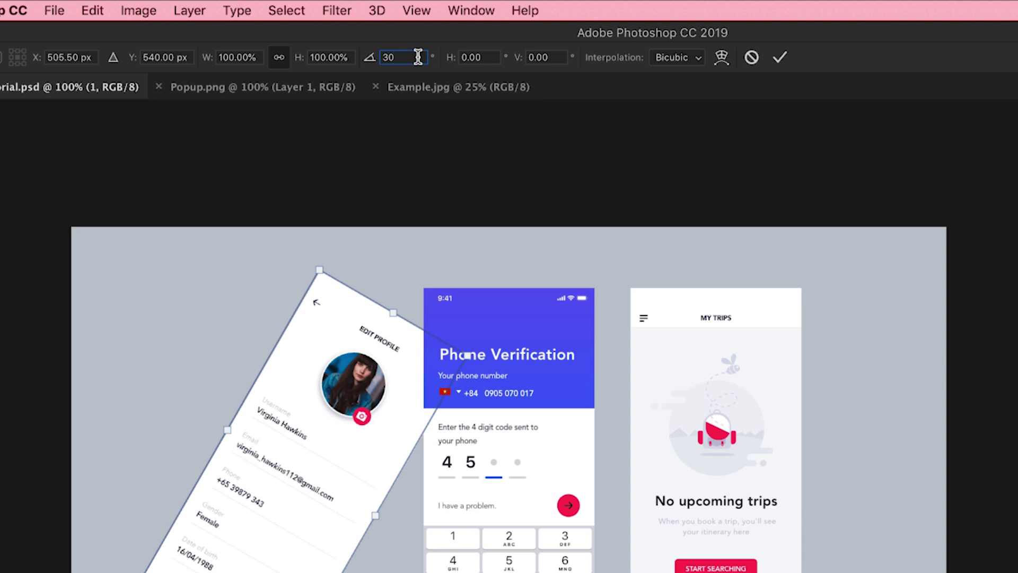
left_click(484, 56)
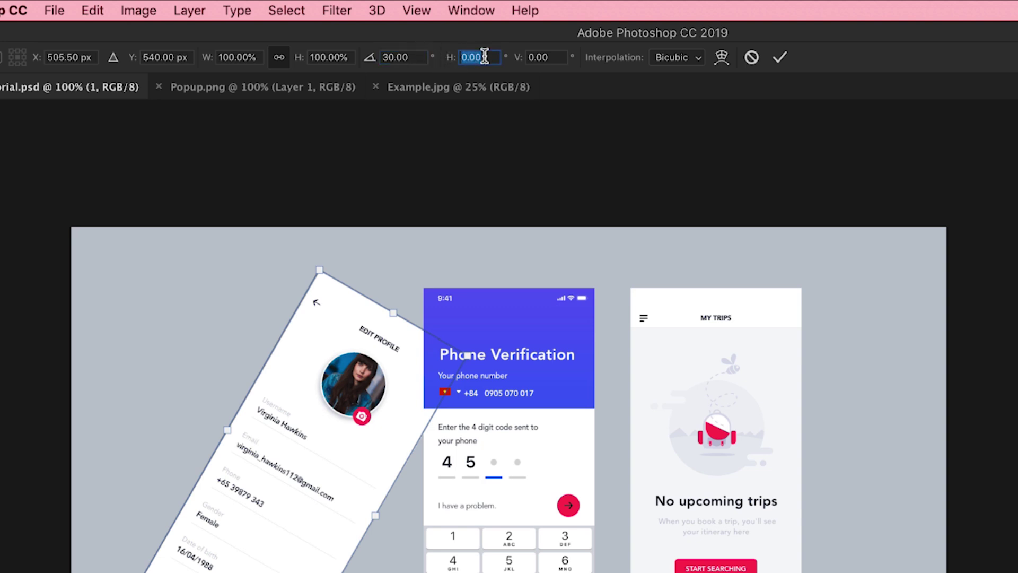
type("-3")
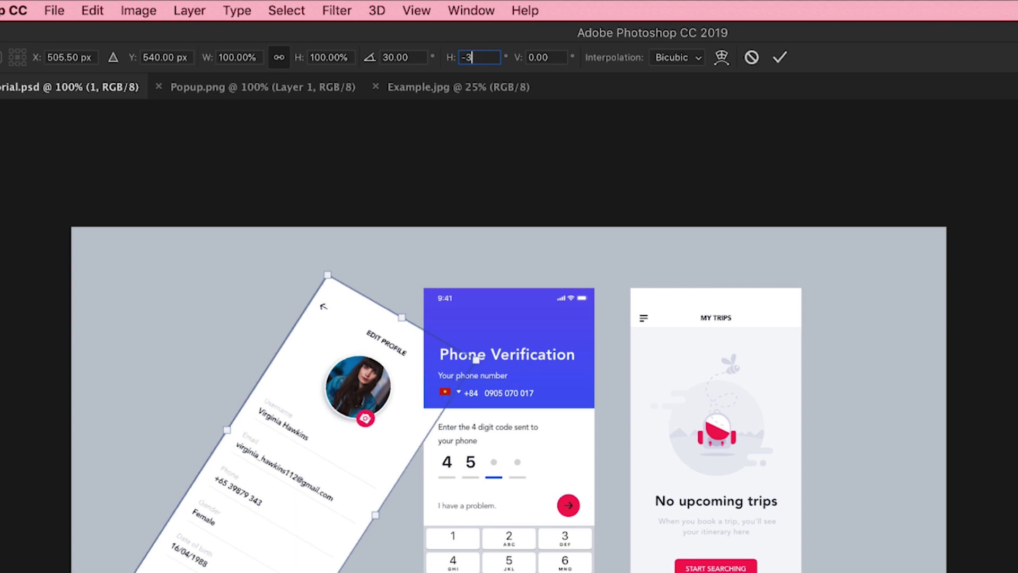
type("0")
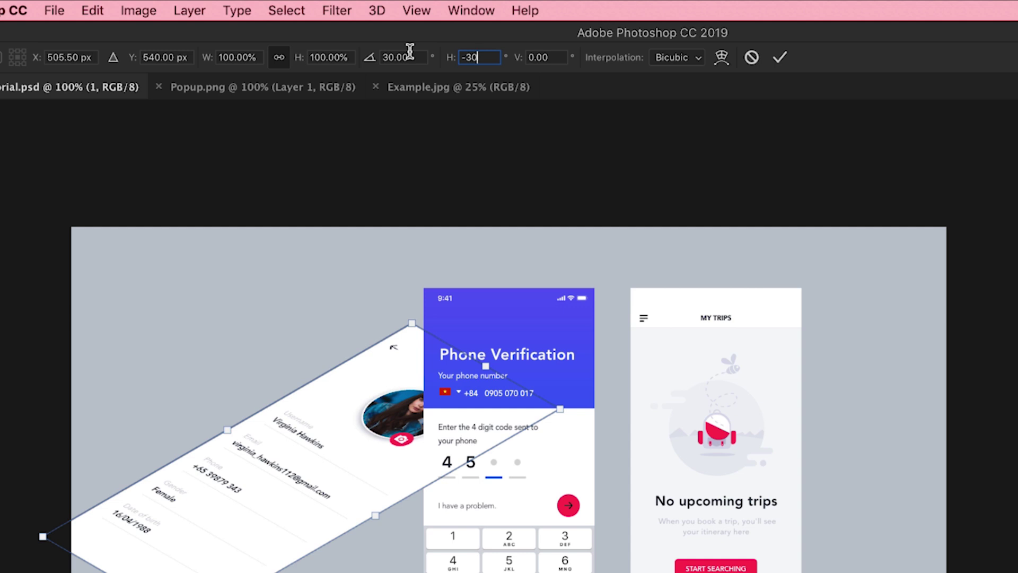
Step: Make the rotation angle negative and remove the minus sign from the skew value
left_click(410, 51)
key("Left")
type("-")
key("Return")
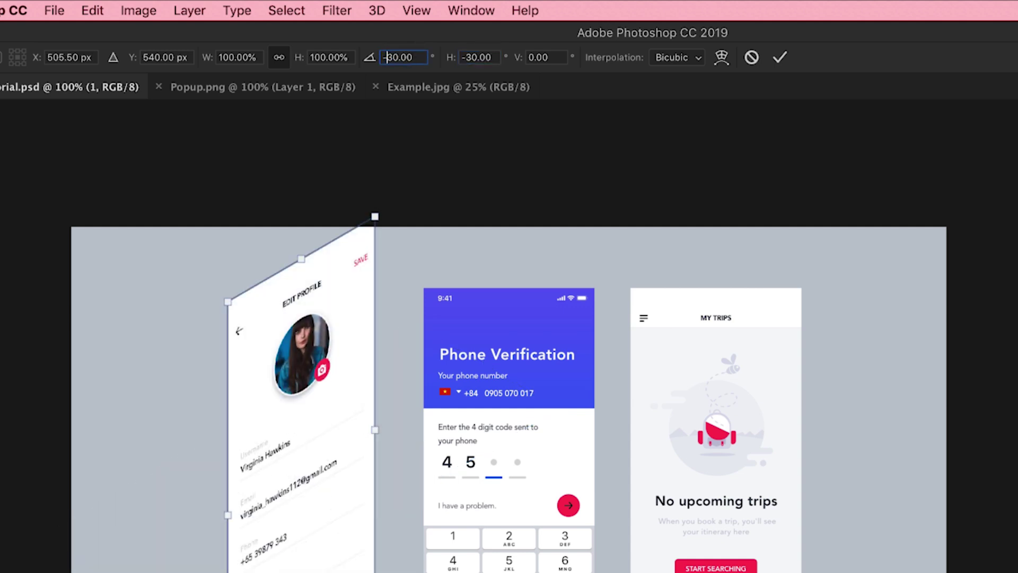
key("Tab")
key("Left")
key("shift+Right")
key("Delete")
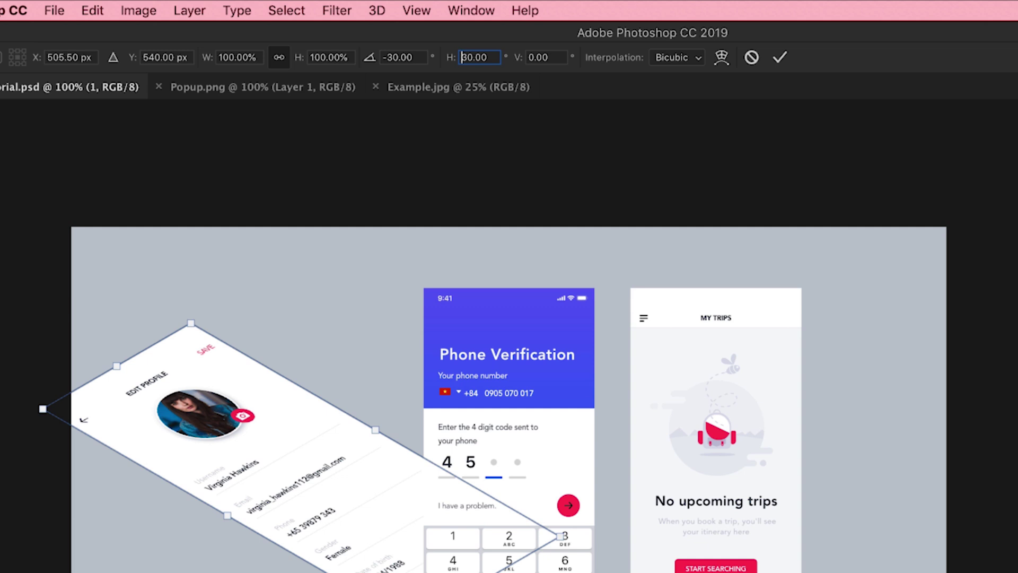
Step: Enter a -30° rotation angle and -30 horizontal skew in the transform options
left_click(420, 57)
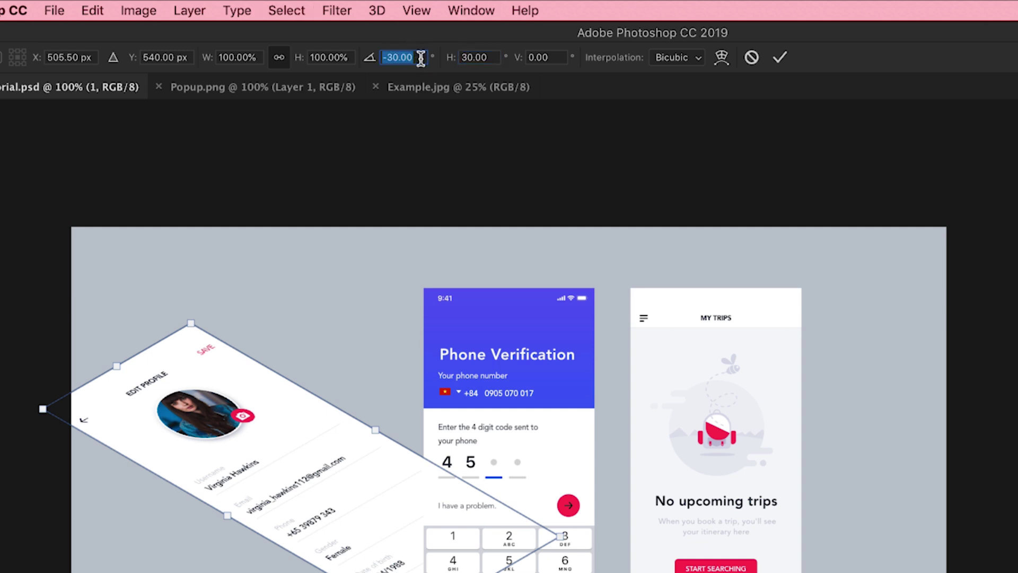
type("30")
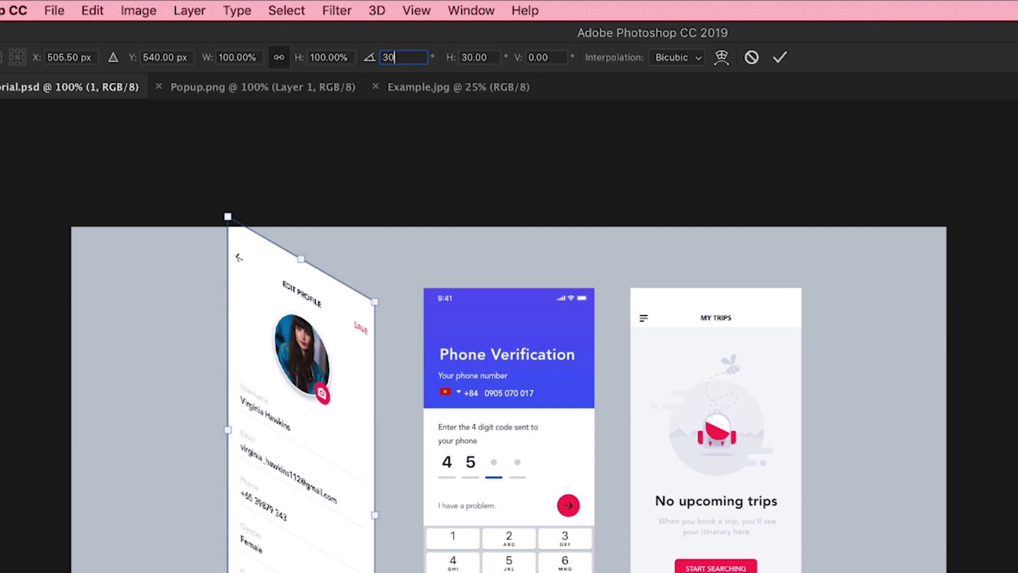
key("super+a")
type("-30")
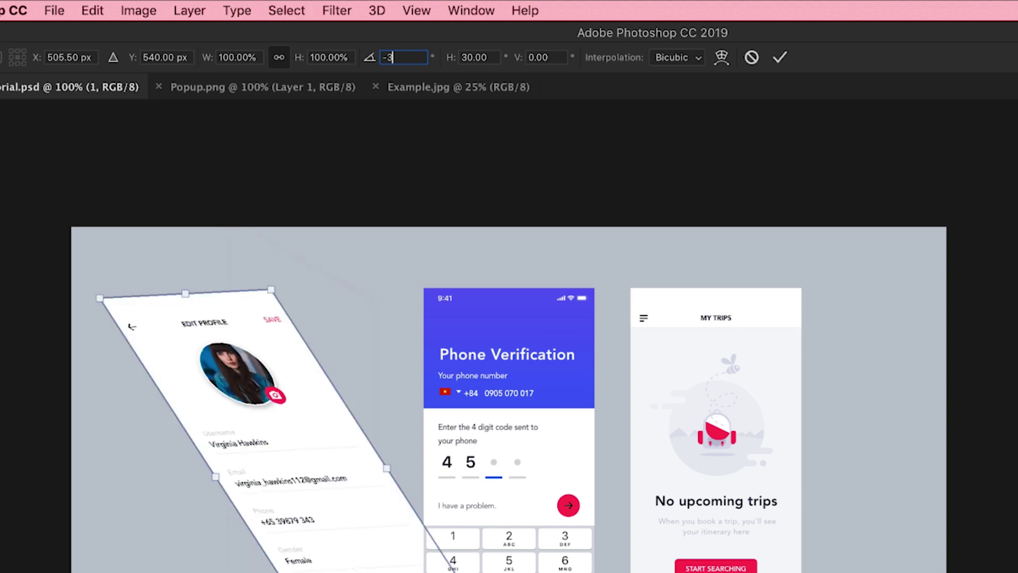
key("Tab")
type("-30")
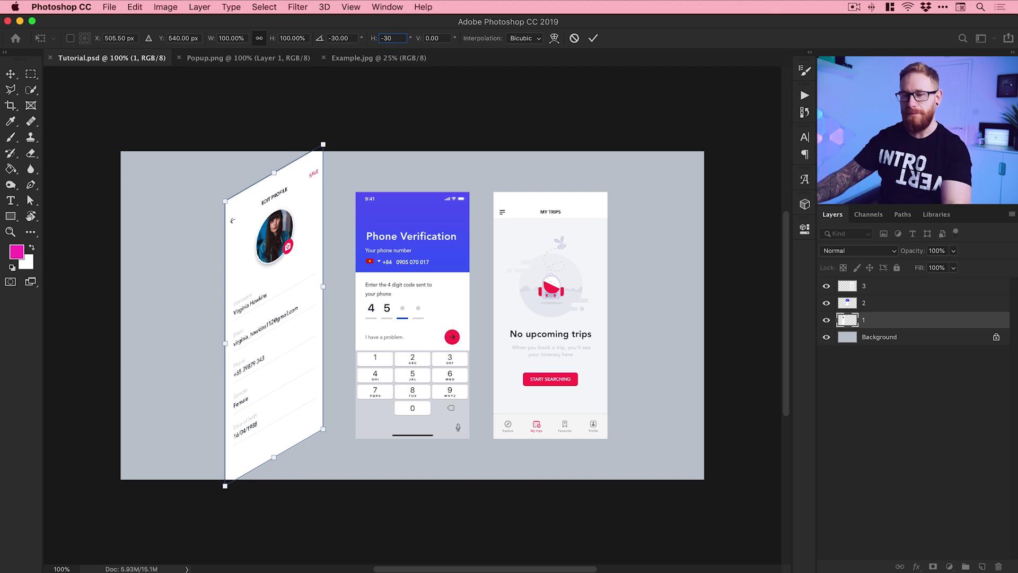
Step: Apply then undo the transform, and delete the Isometric Angle Tutorial action set
key("Return")
key("Return")
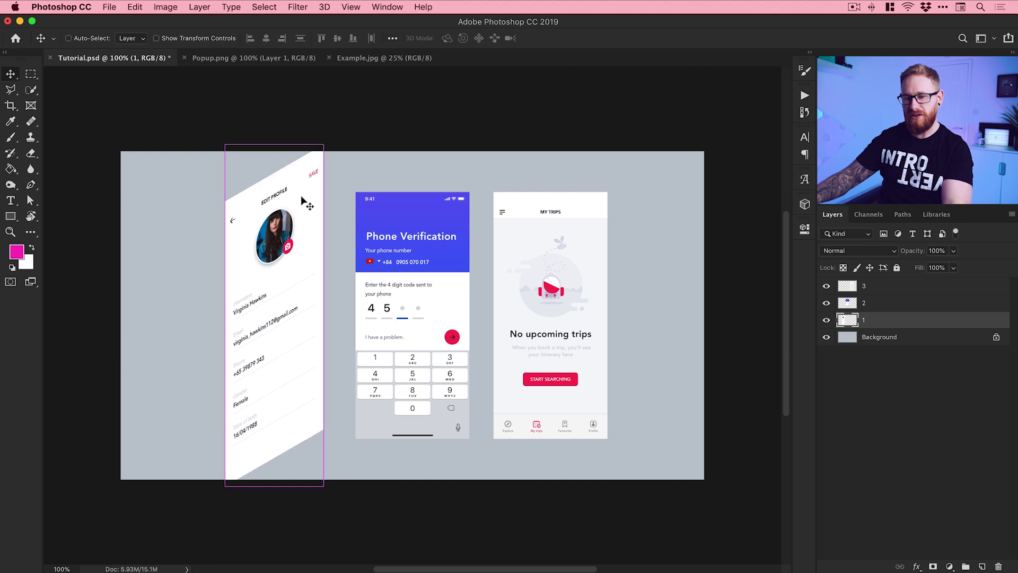
key("super+z")
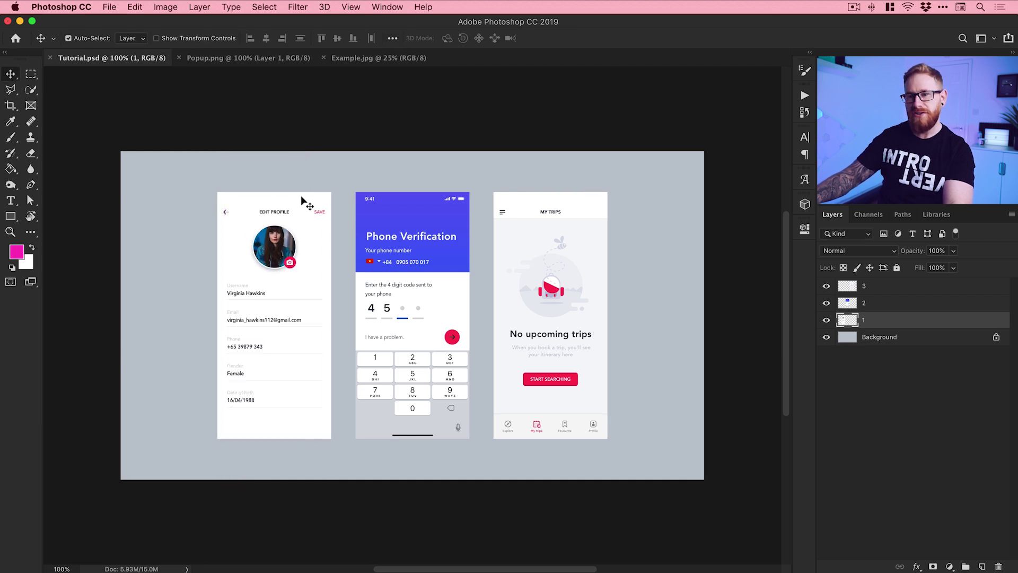
left_click(386, 6)
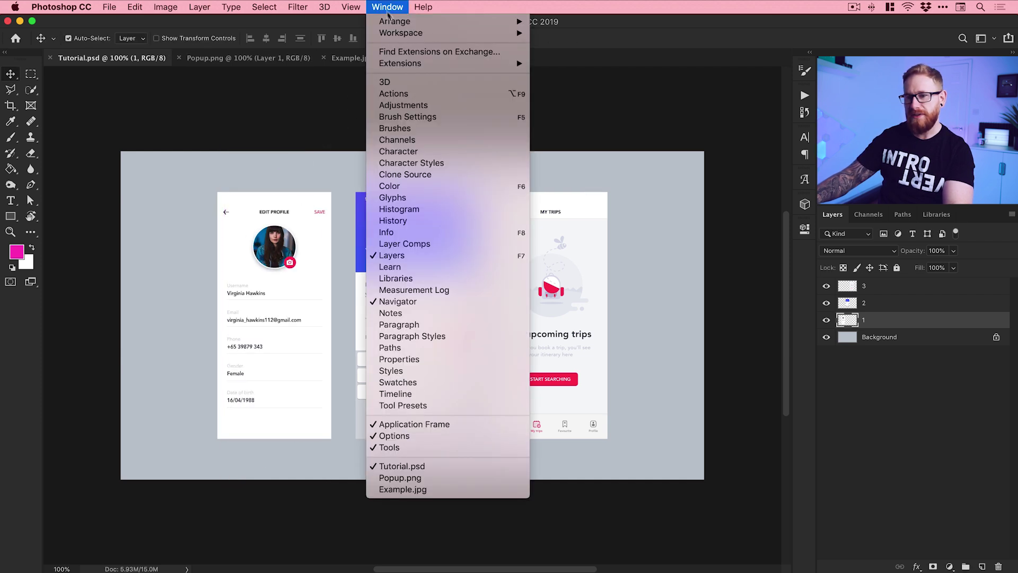
left_click(414, 94)
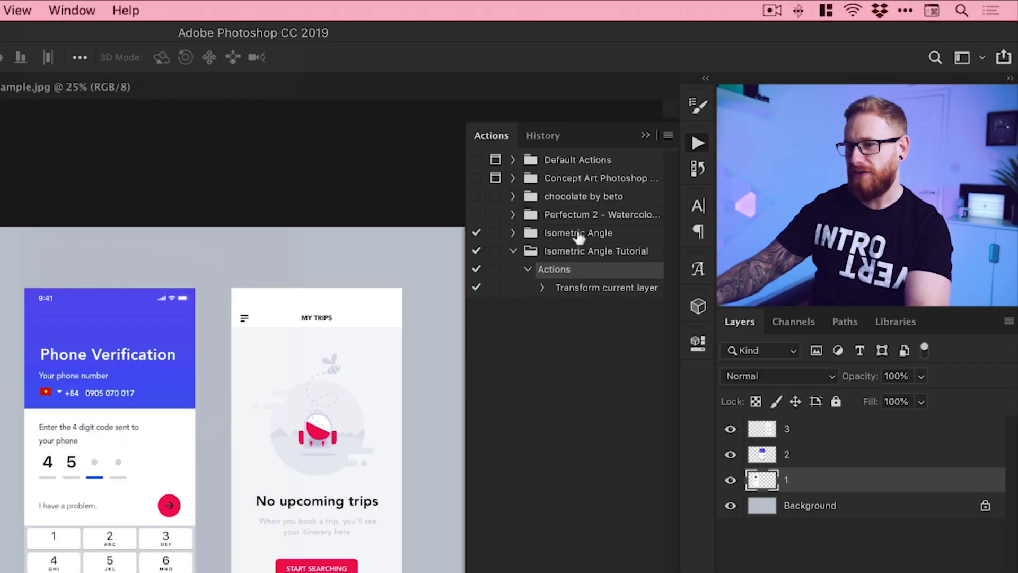
left_click(514, 252)
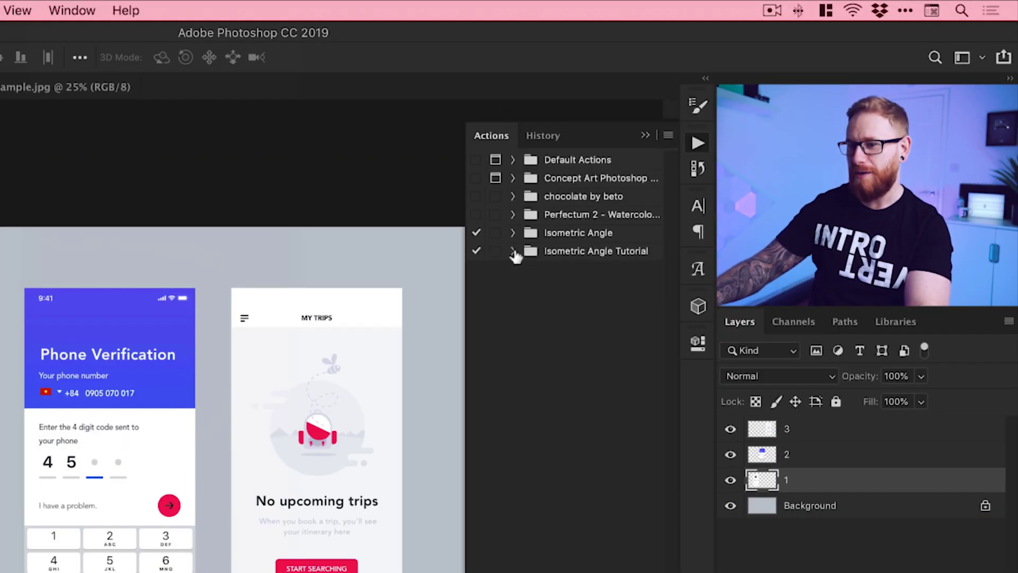
left_click(581, 258)
left_click(647, 557)
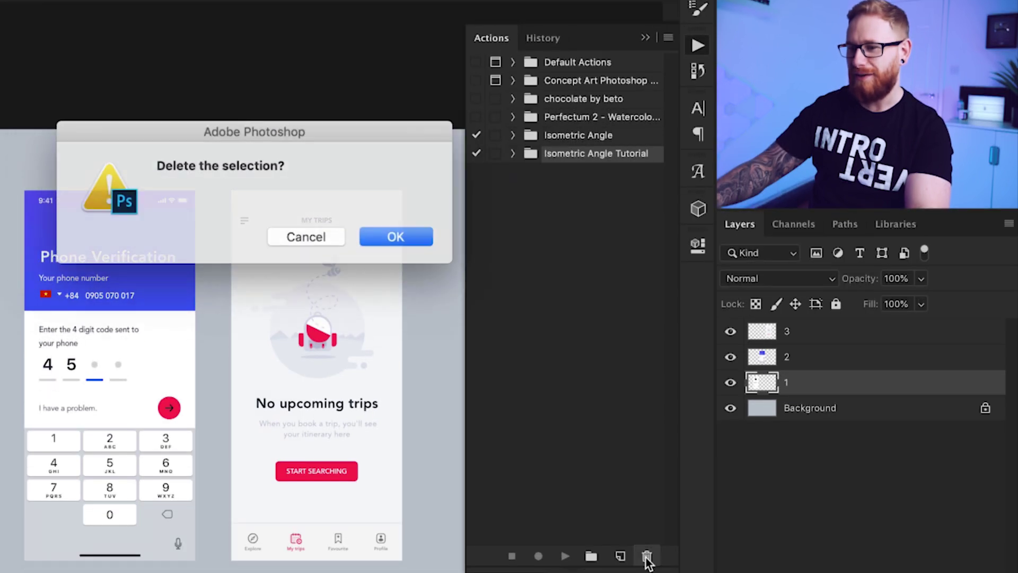
left_click(391, 235)
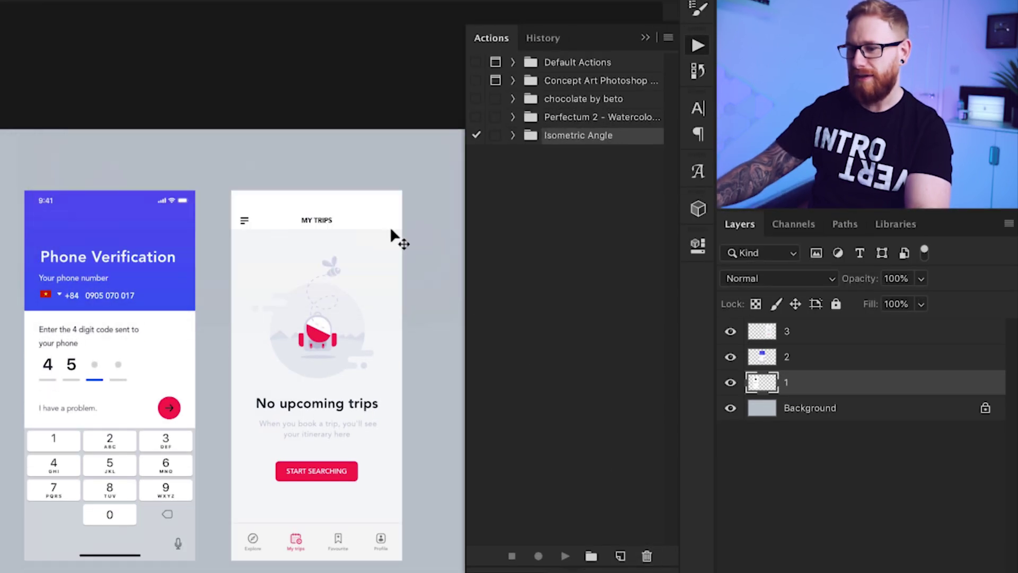
Step: Create a new action set named 'Isometric Action Tutorial'
left_click(592, 556)
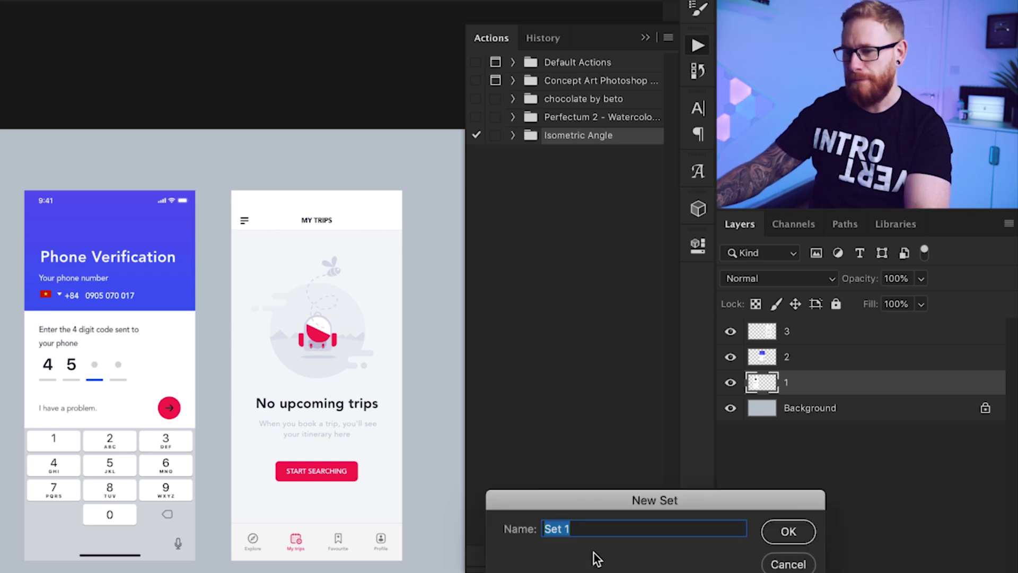
key("BackSpace")
type("Isom")
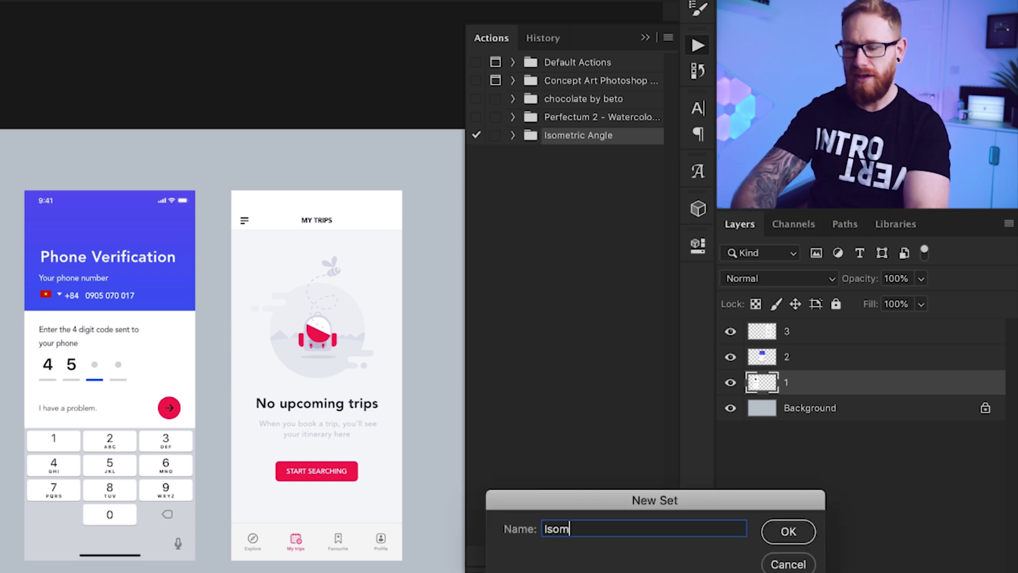
type("etric Actio")
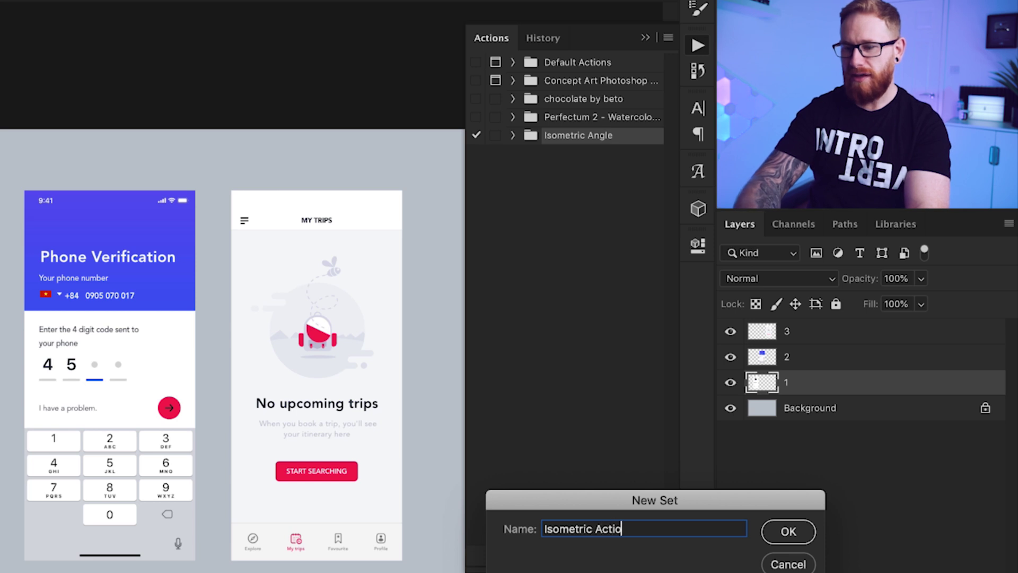
type("n Tutorial")
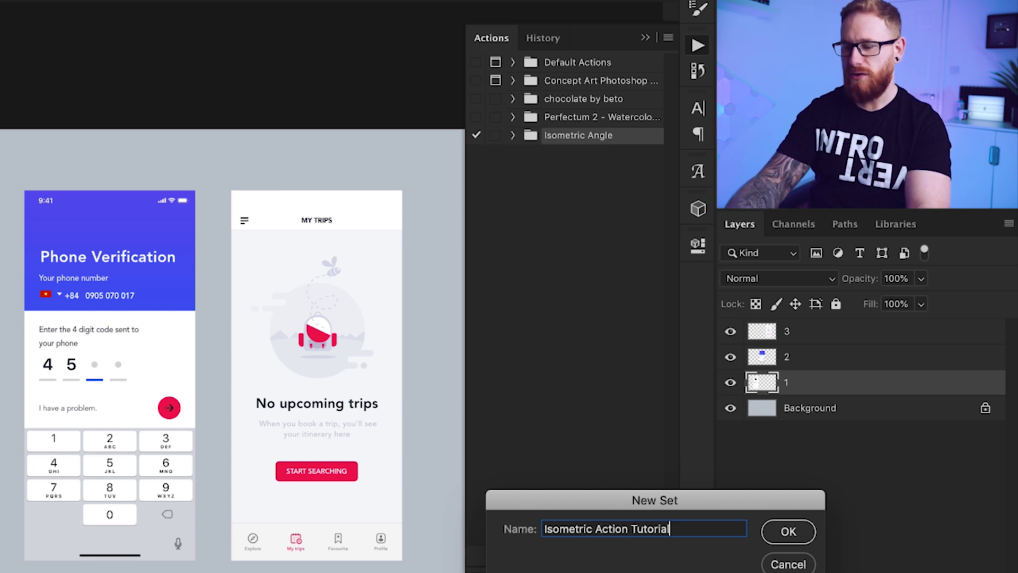
key("Return")
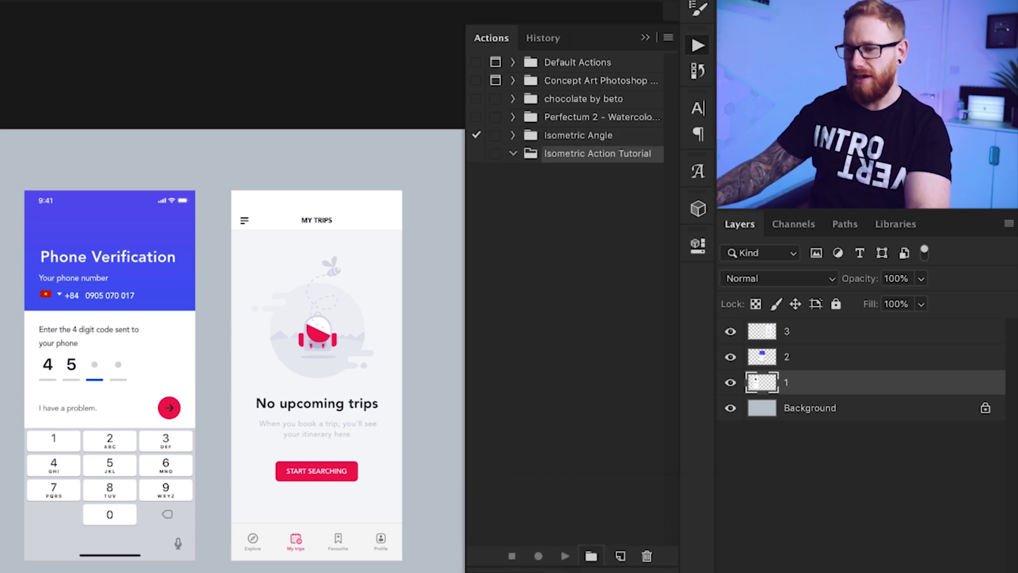
Step: Create a new action named 'Actions' with no function key or colour, and start recording
left_click(620, 557)
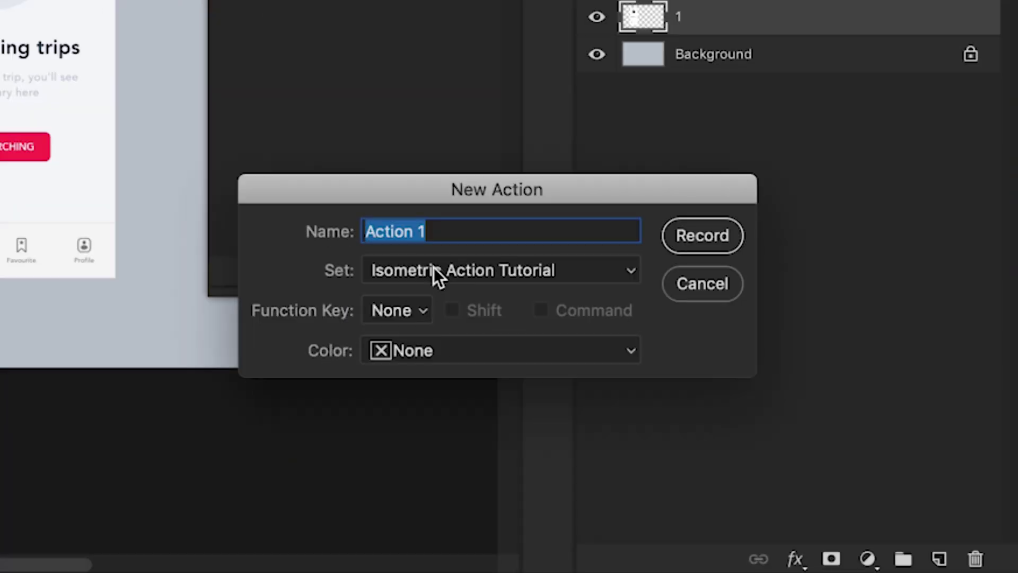
type("Actions")
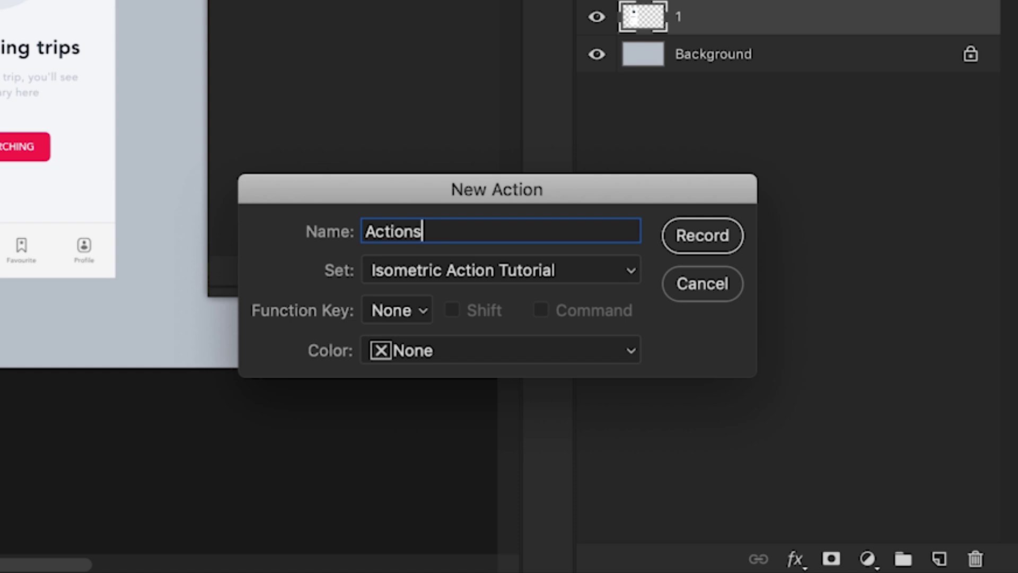
left_click(423, 309)
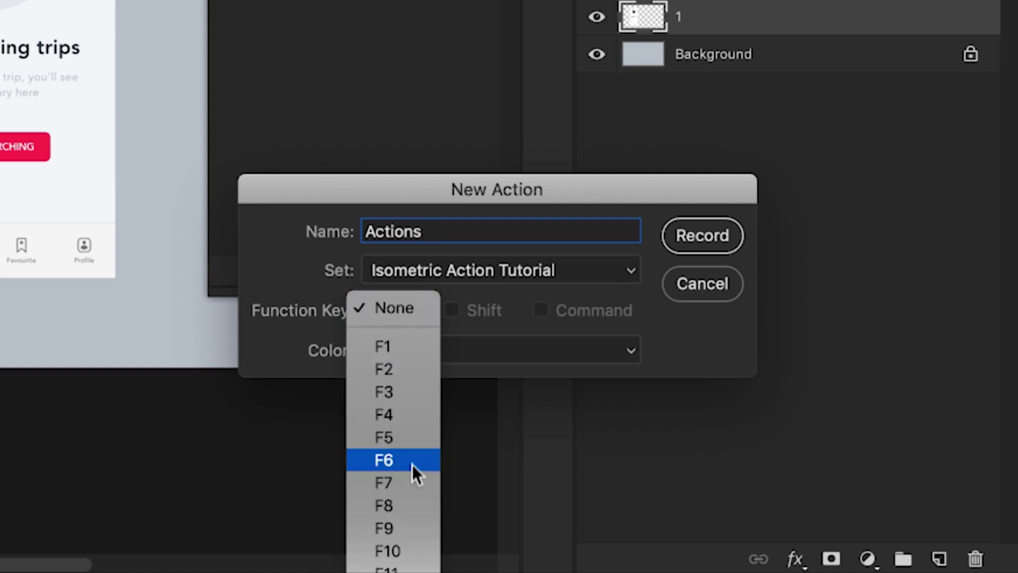
left_click(721, 348)
left_click(554, 342)
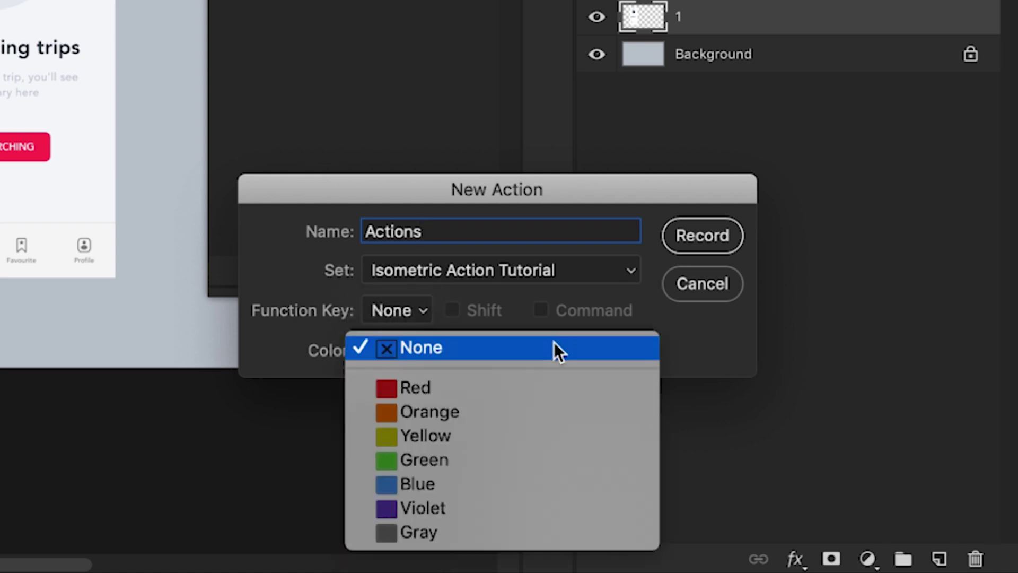
left_click(522, 349)
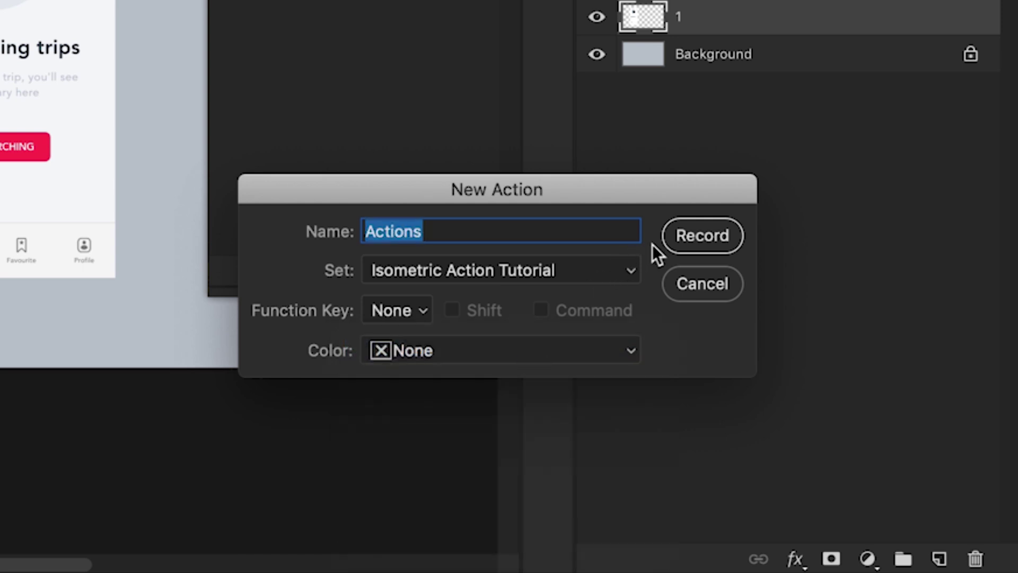
left_click(677, 239)
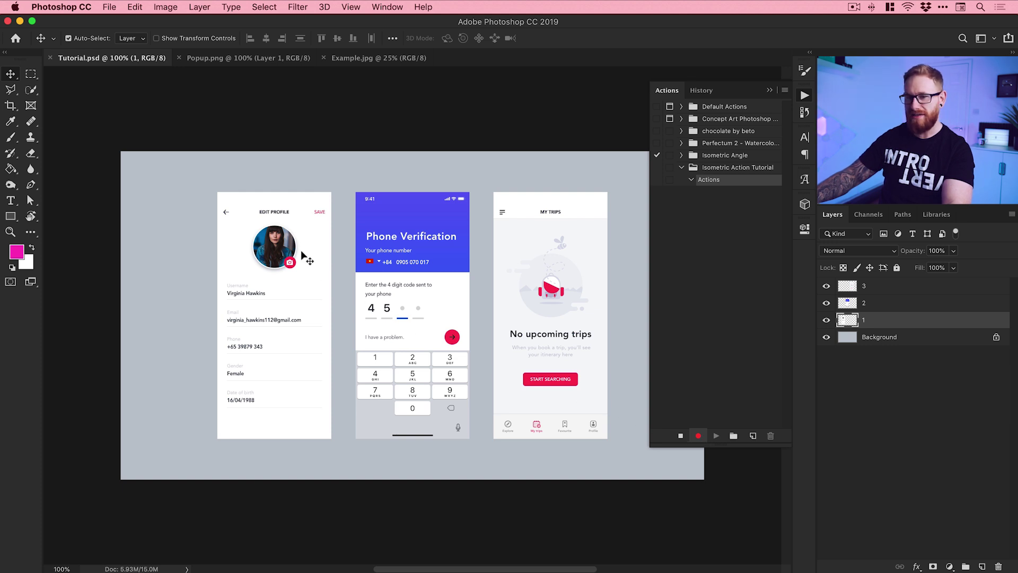
Step: Record a Free Transform of layer 1 with 30° rotation and -30° horizontal skew
left_click(136, 7)
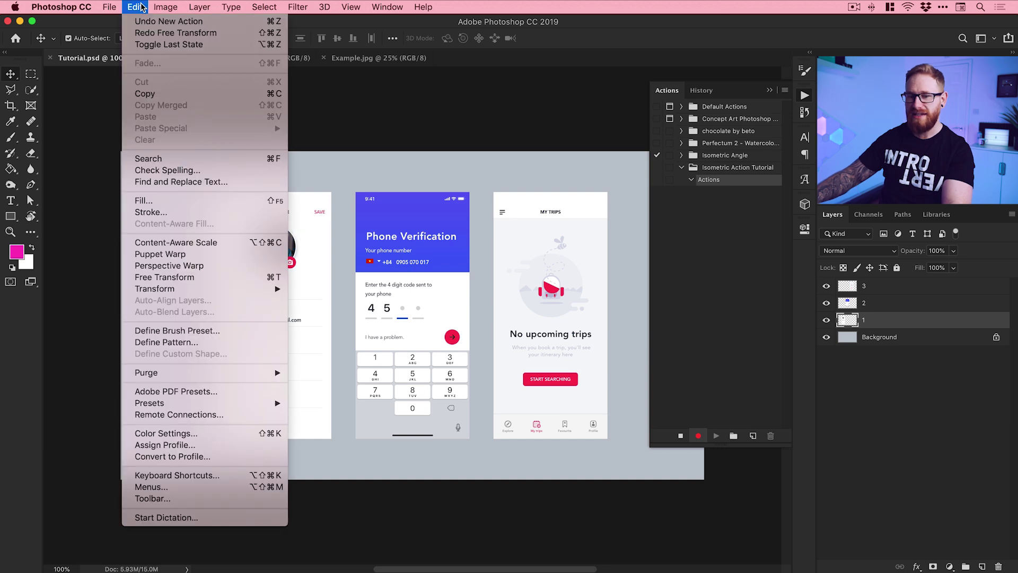
left_click(198, 276)
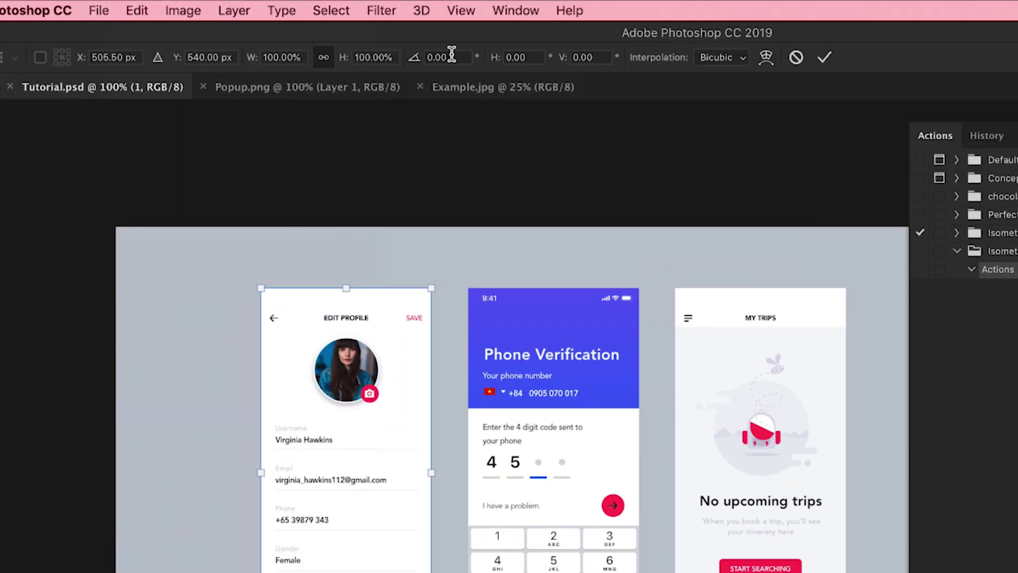
left_click(345, 37)
type("30")
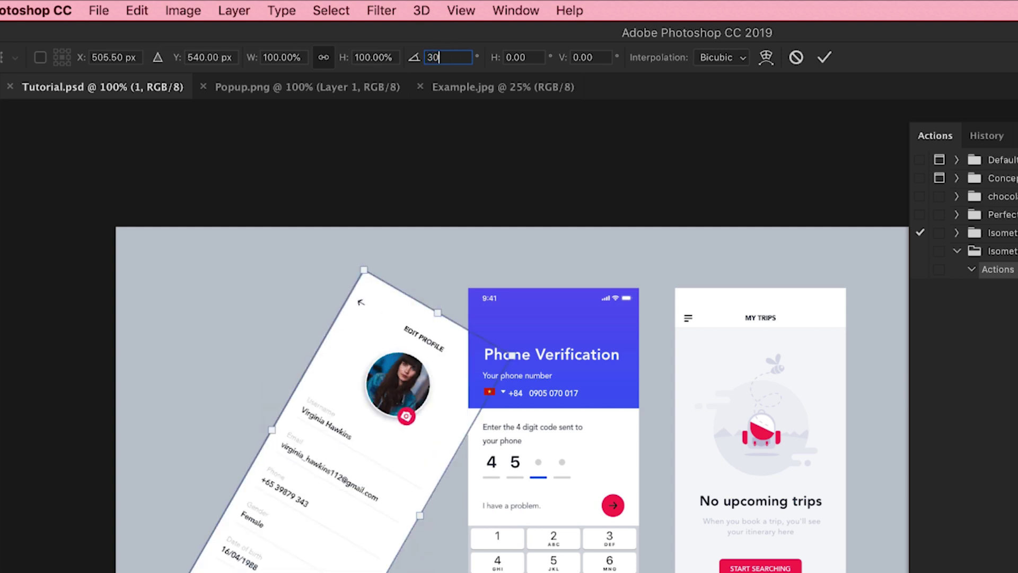
key("Tab")
type("-30")
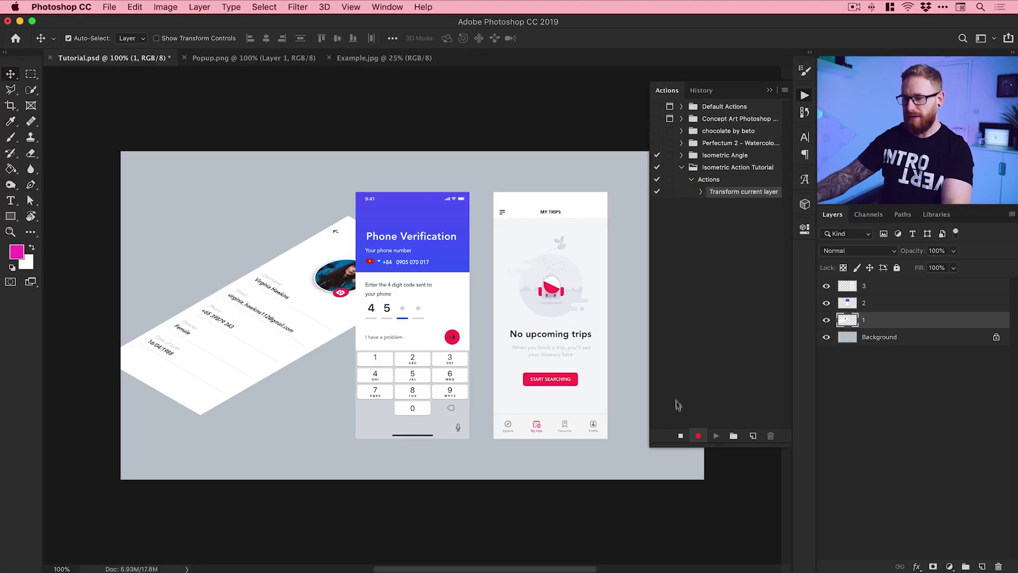
Step: Stop recording and undo the Edit Profile screen's free transform
left_click(681, 436)
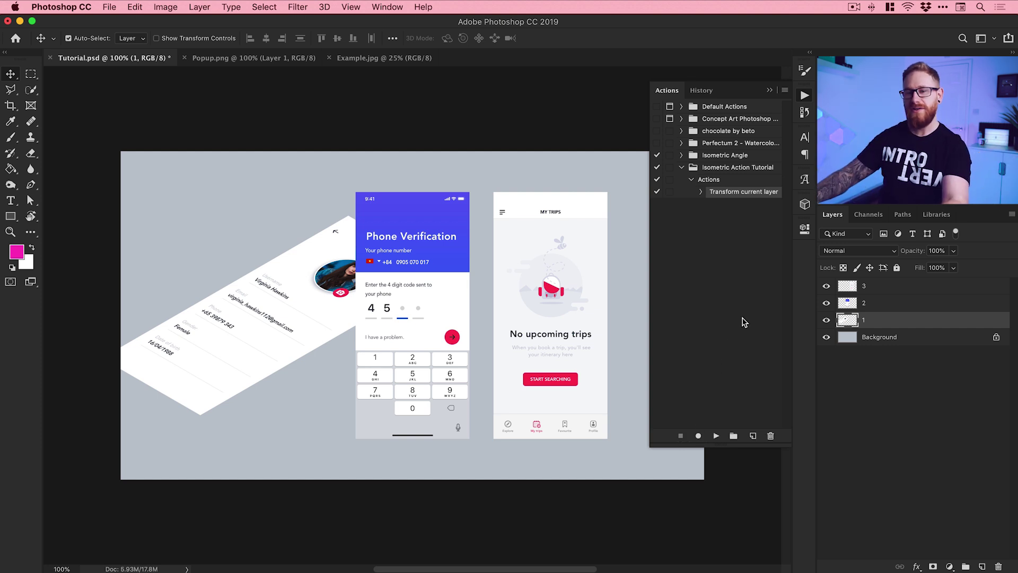
left_click(143, 7)
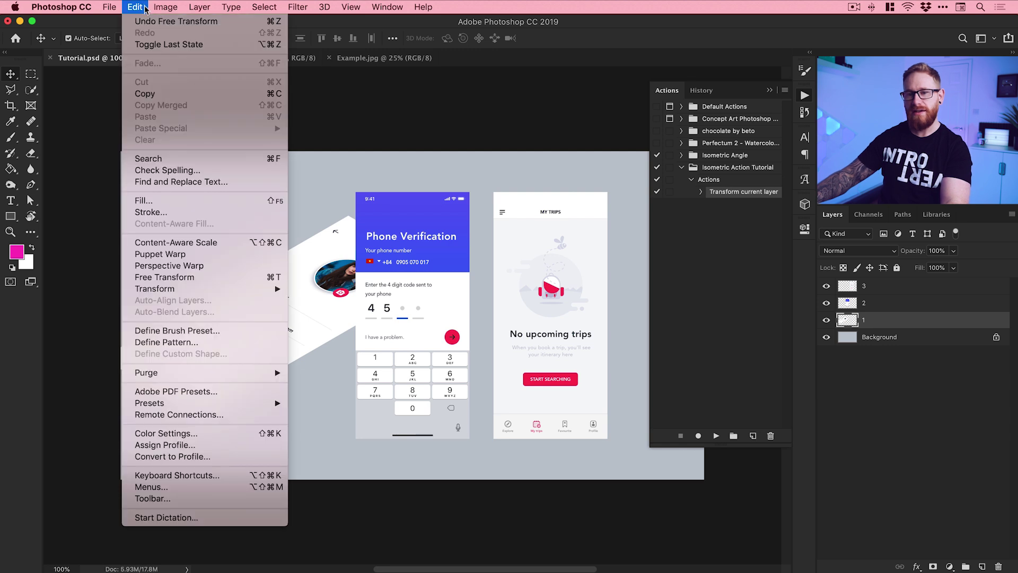
left_click(159, 21)
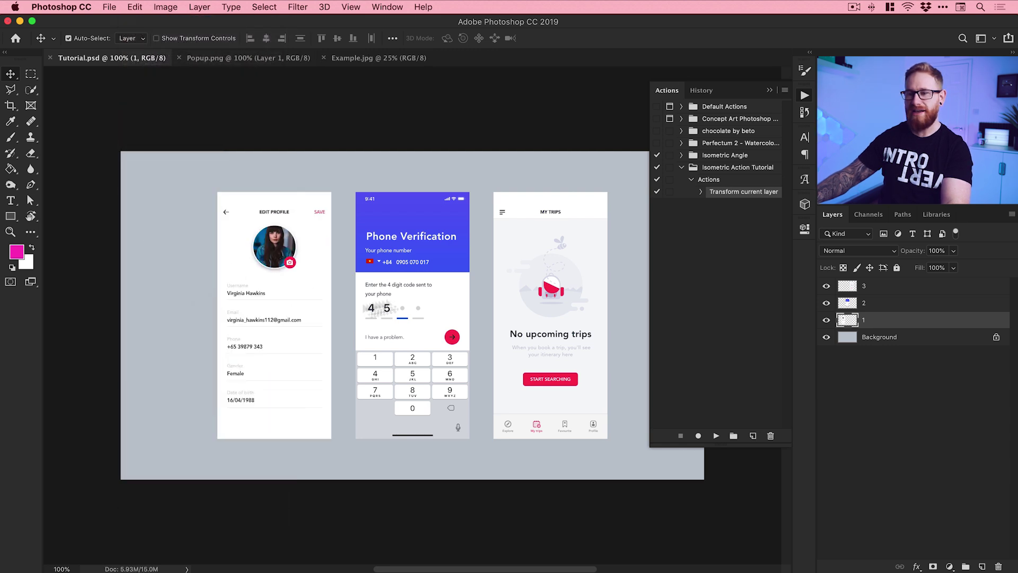
left_click(692, 180)
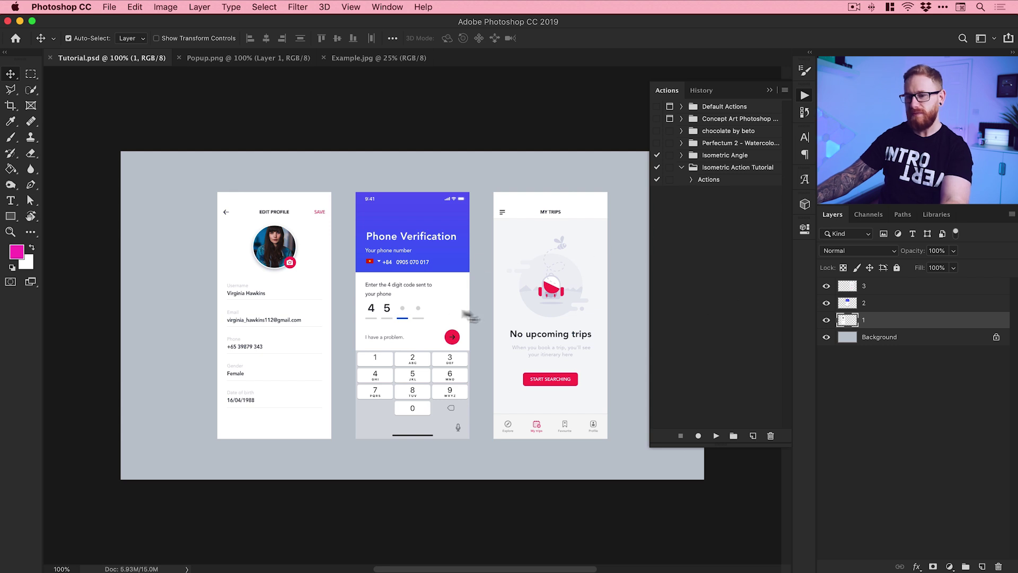
Step: Play the Actions action on the Phone Verification, My Trips and Edit Profile layers
left_click(412, 220)
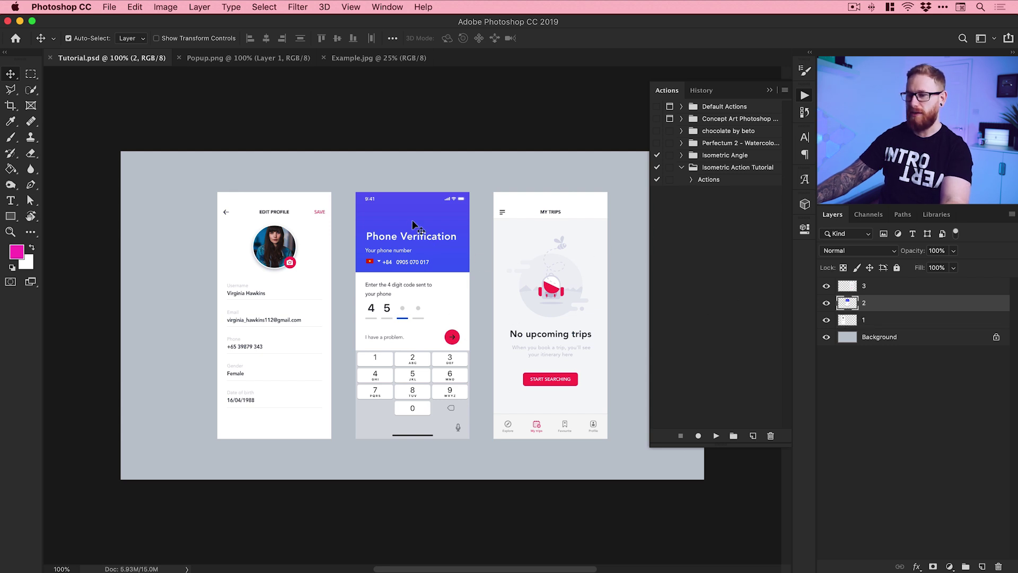
left_click(707, 181)
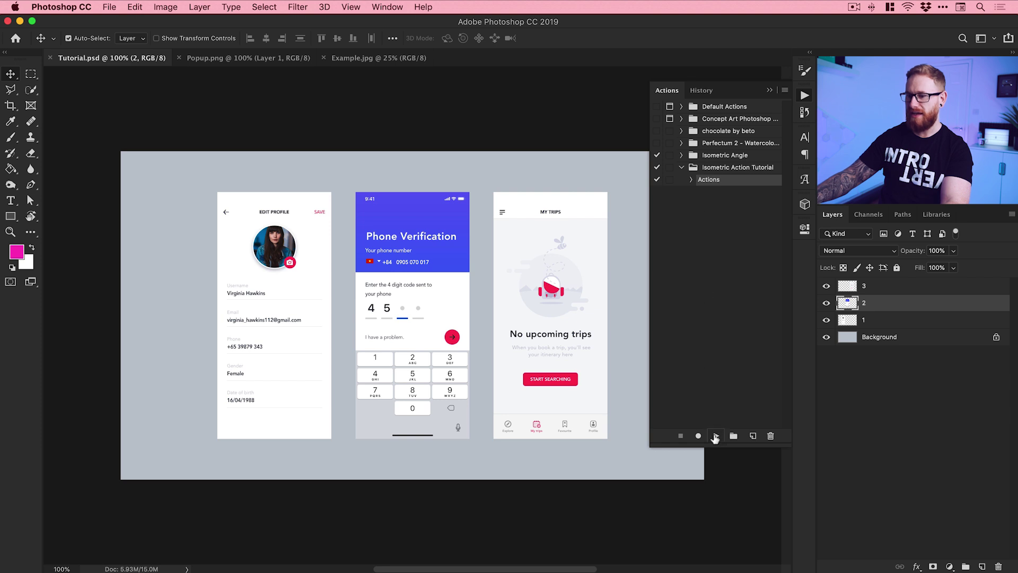
left_click(716, 437)
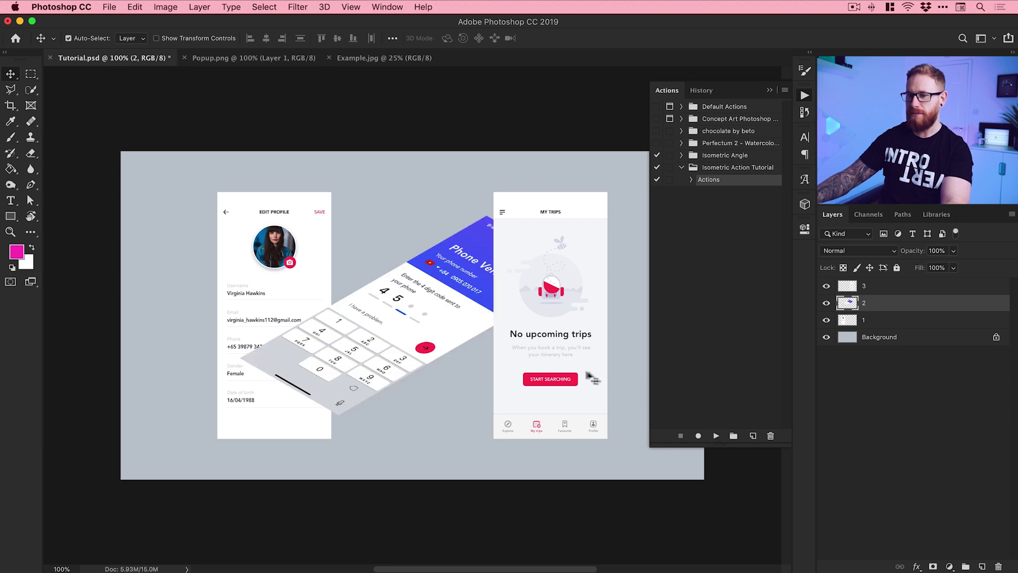
left_click(593, 381)
left_click(715, 436)
left_click(305, 250)
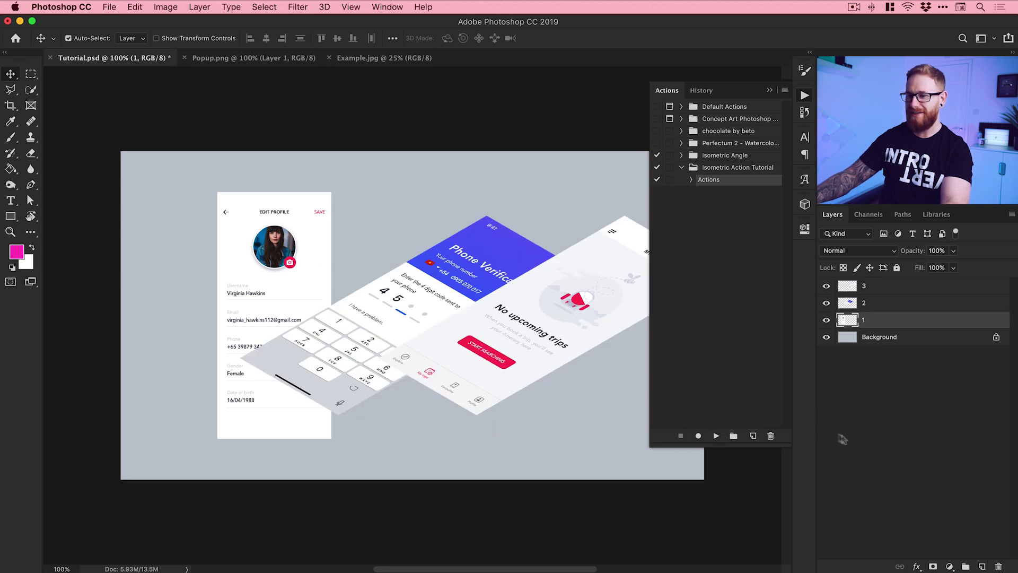
left_click(716, 437)
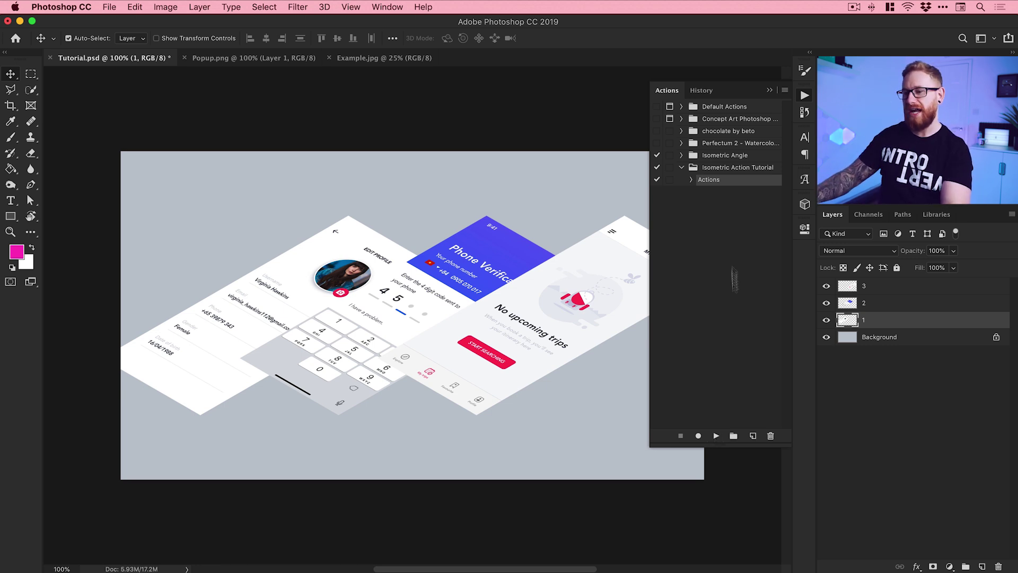
Step: Rename the 'Actions' action to 'Right Isometric Action'
double_click(709, 180)
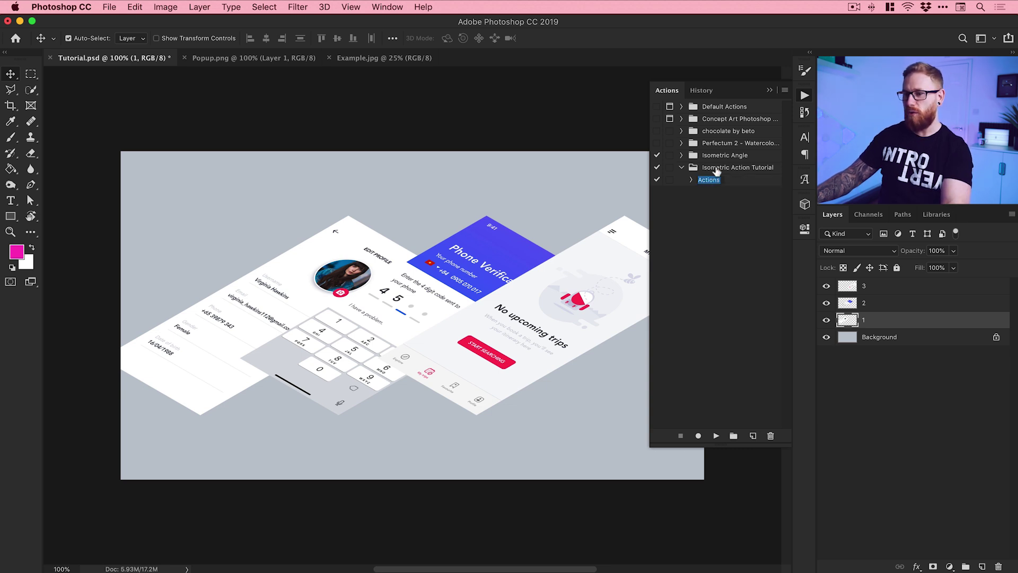
type("R")
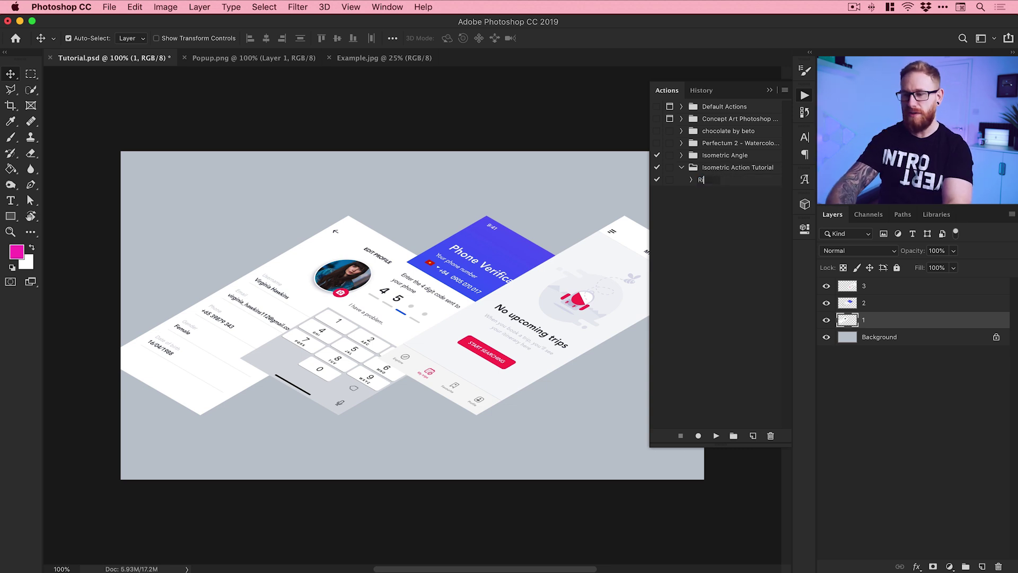
type("ight Is")
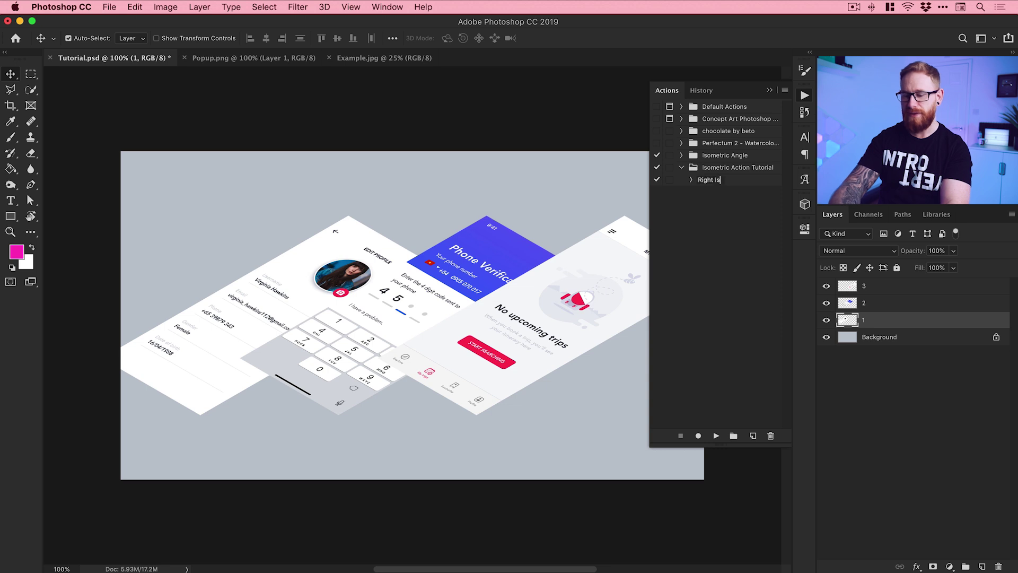
type("ometric Action")
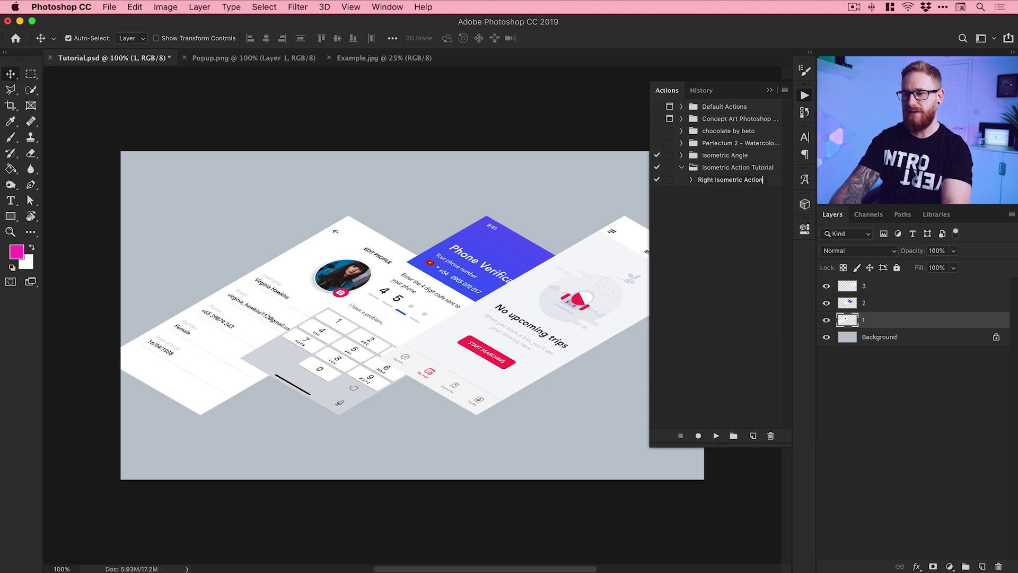
key("Return")
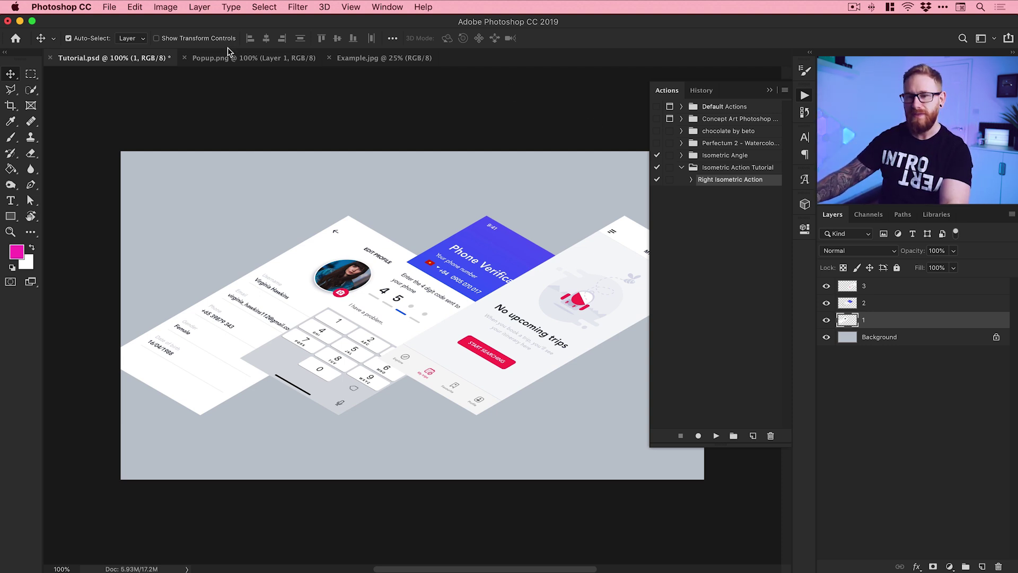
Step: Select all of Popup.png, copy it merged, and return to Tutorial.psd
left_click(239, 61)
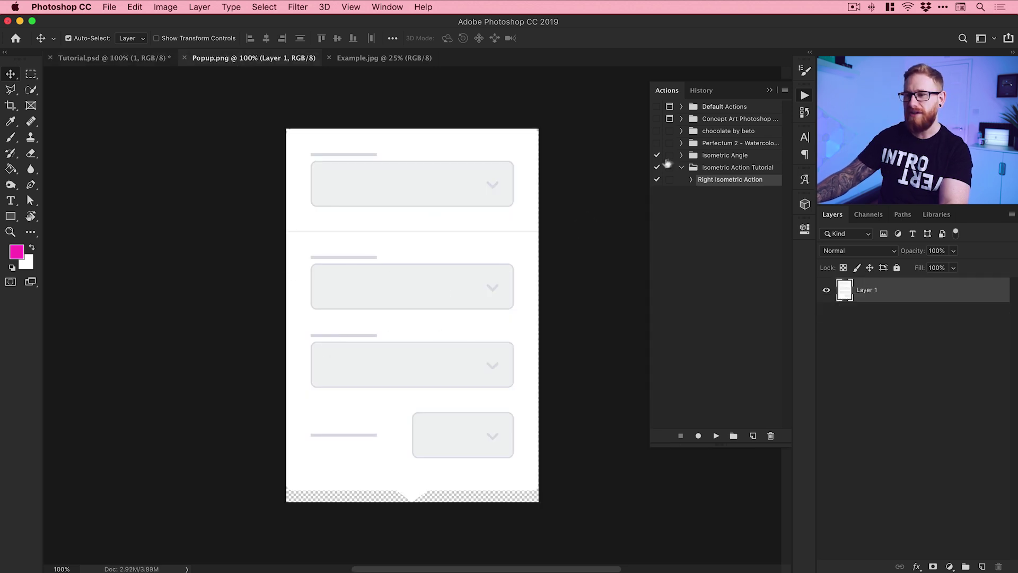
left_click(804, 96)
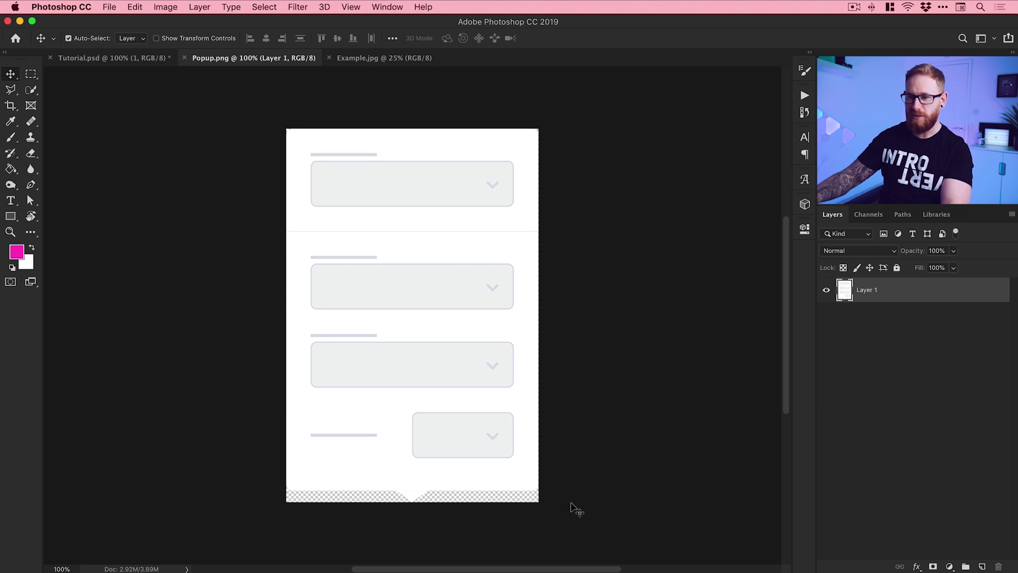
left_click(275, 6)
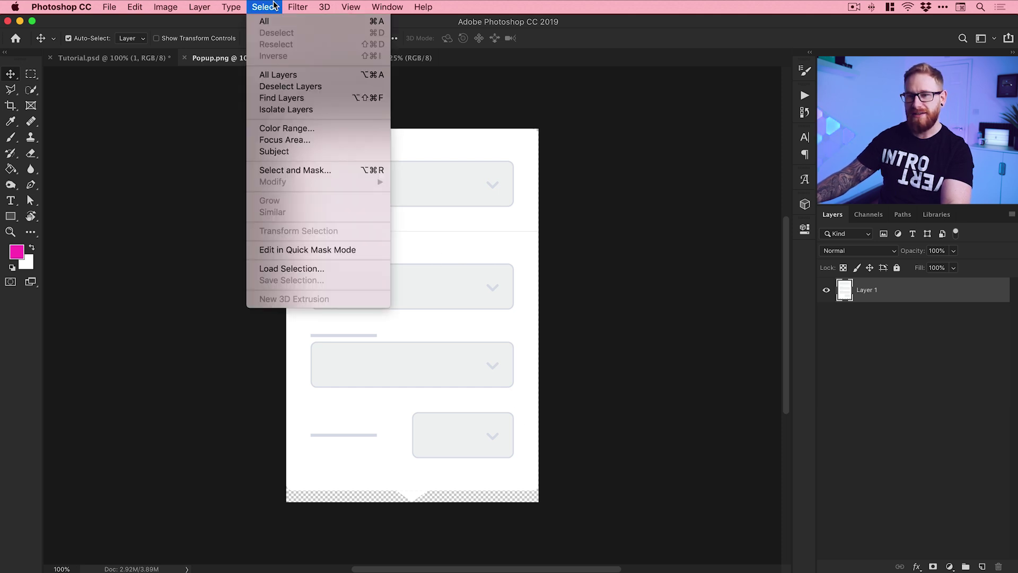
left_click(275, 21)
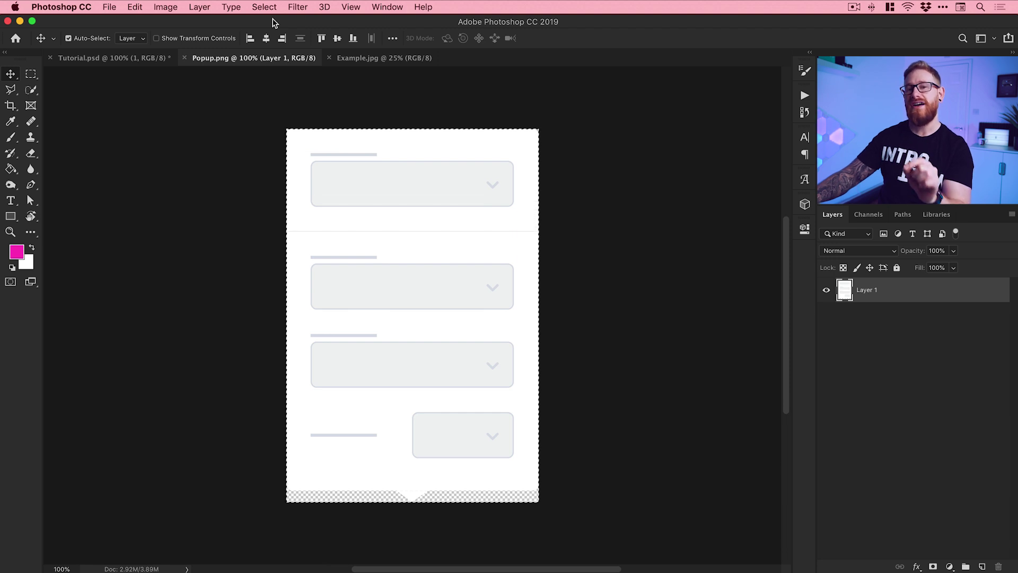
left_click(136, 7)
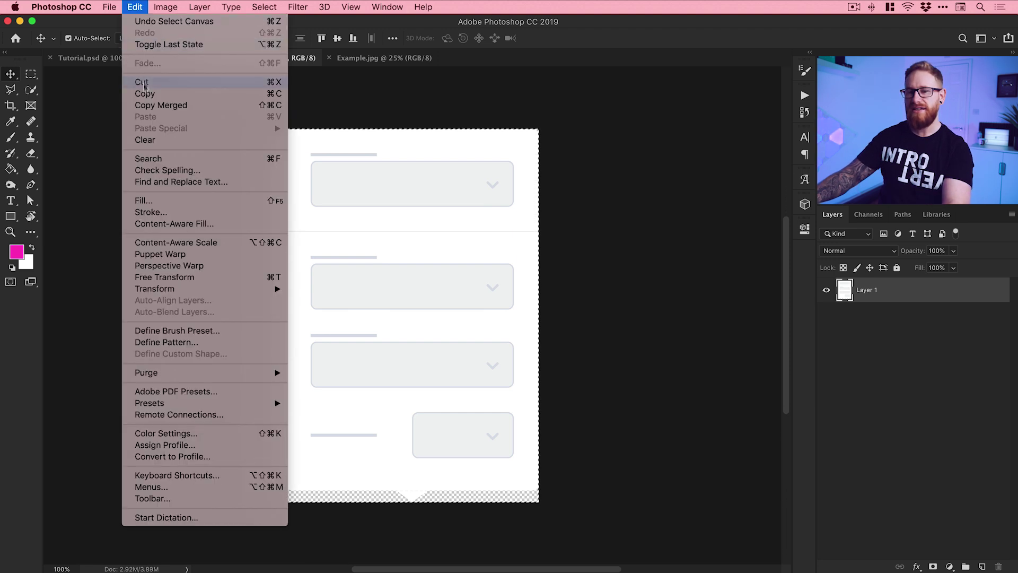
left_click(143, 96)
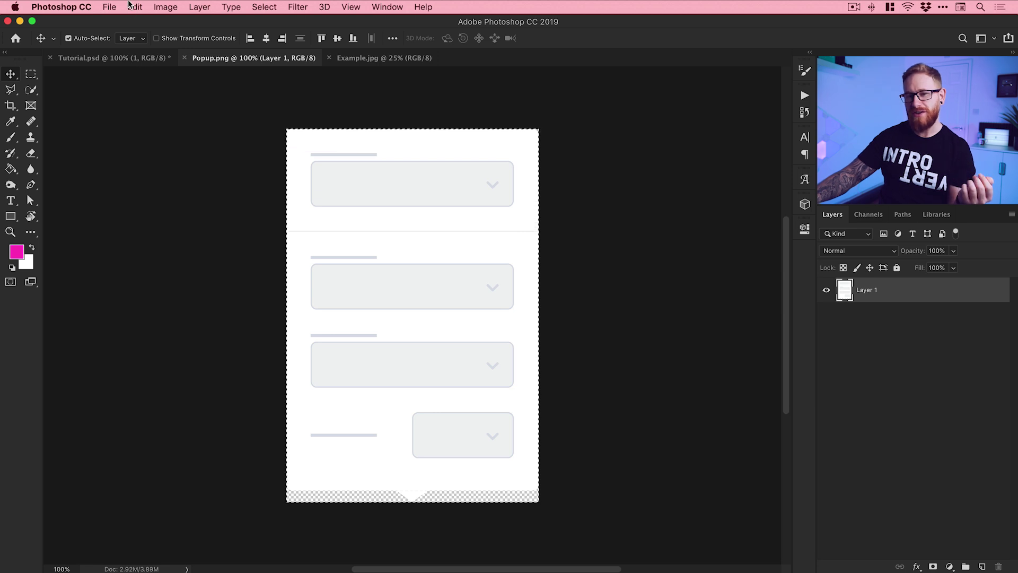
left_click(135, 7)
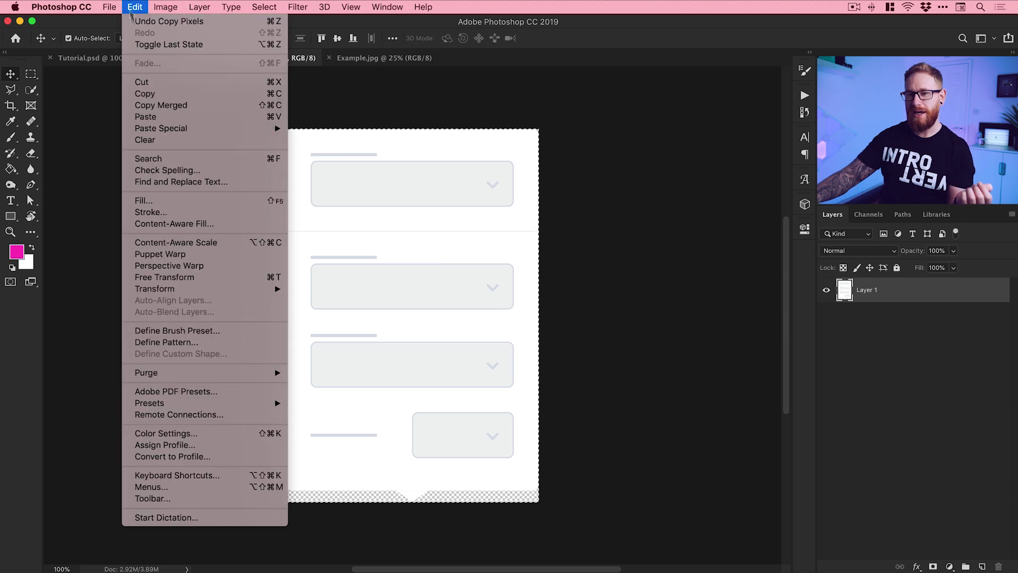
left_click(147, 108)
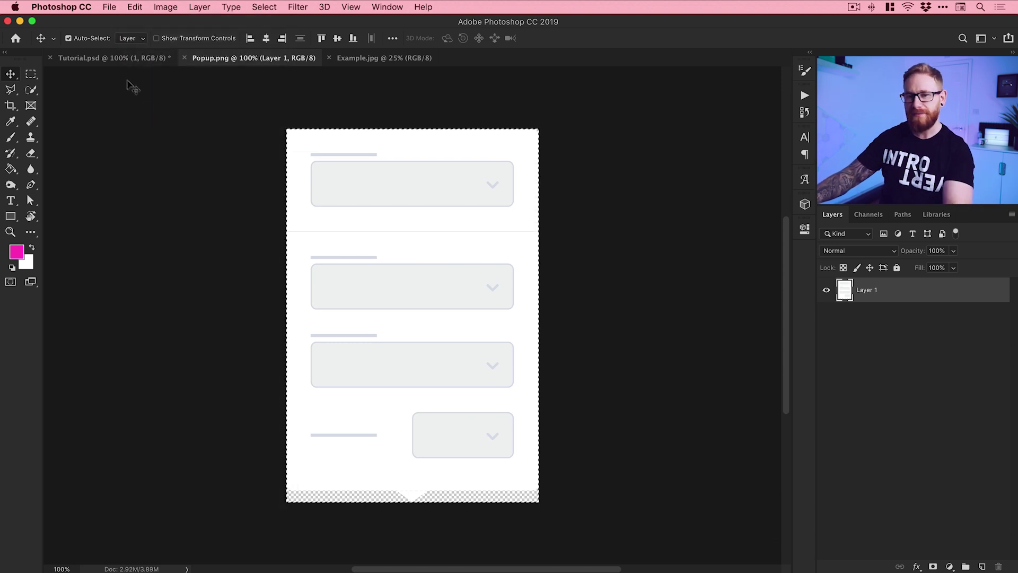
left_click(111, 60)
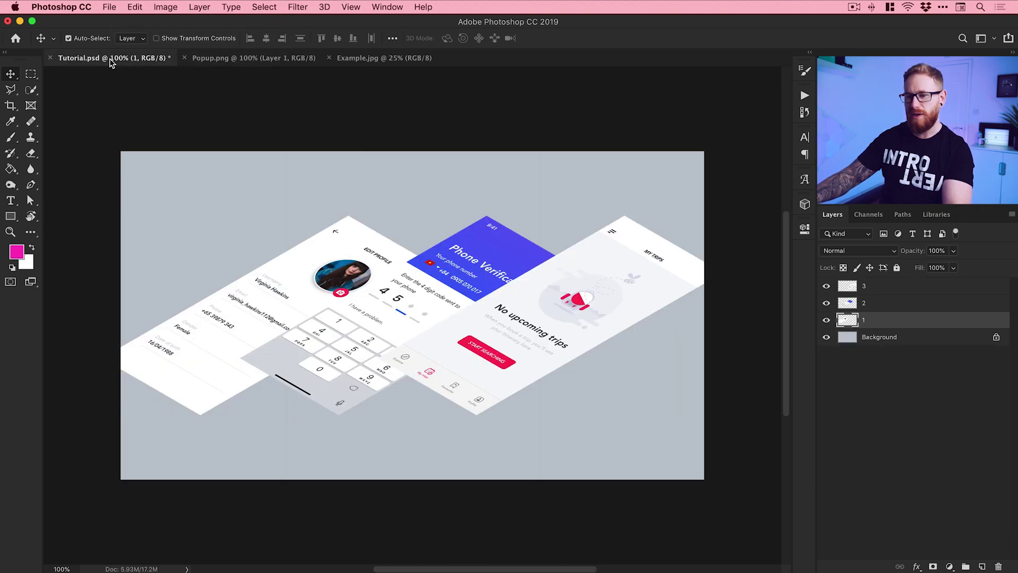
Step: Paste the popup as a new top layer and name it Popup
left_click(135, 7)
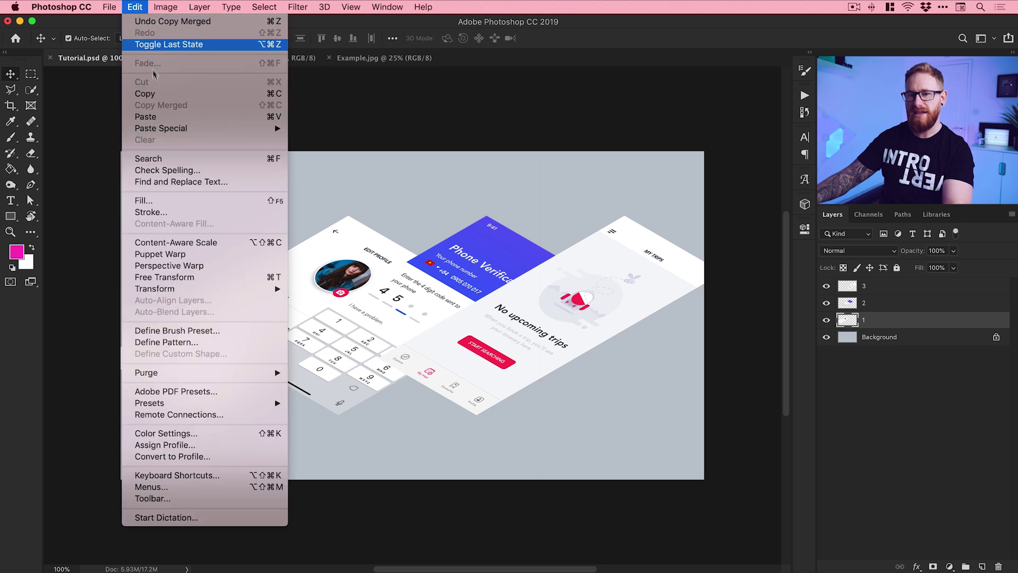
left_click(160, 119)
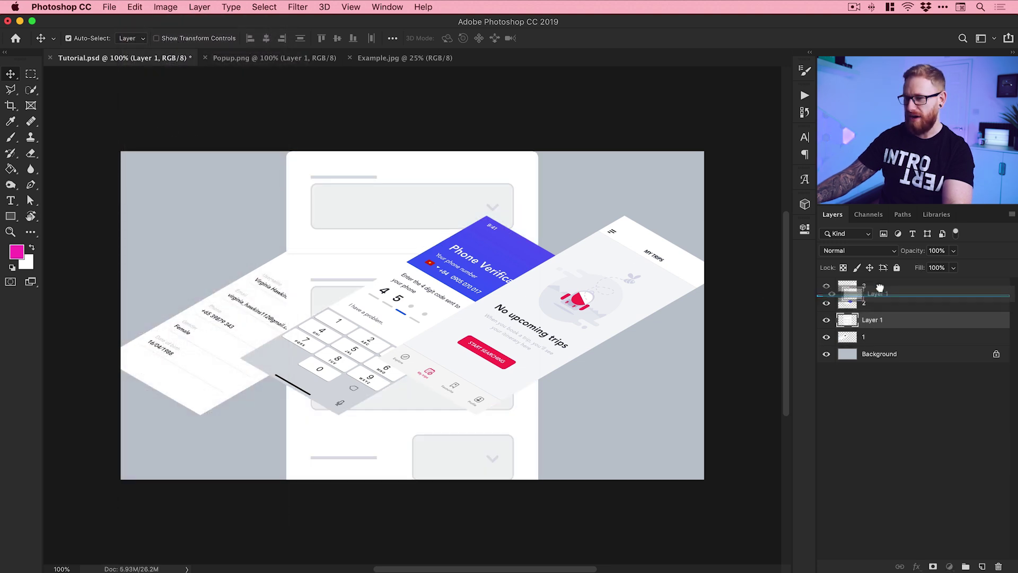
left_click_drag(880, 288, 876, 285)
double_click(872, 286)
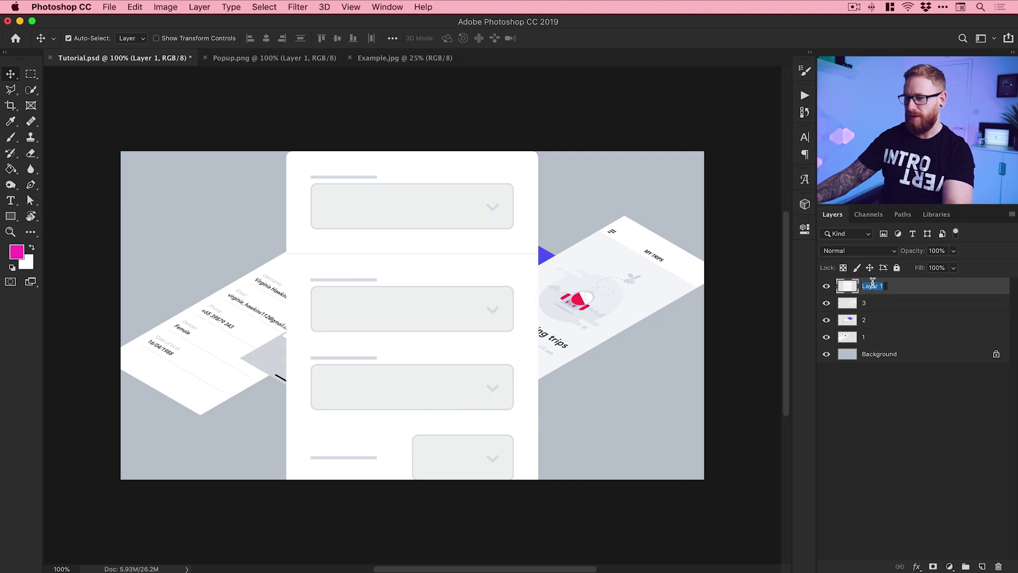
type("Popup")
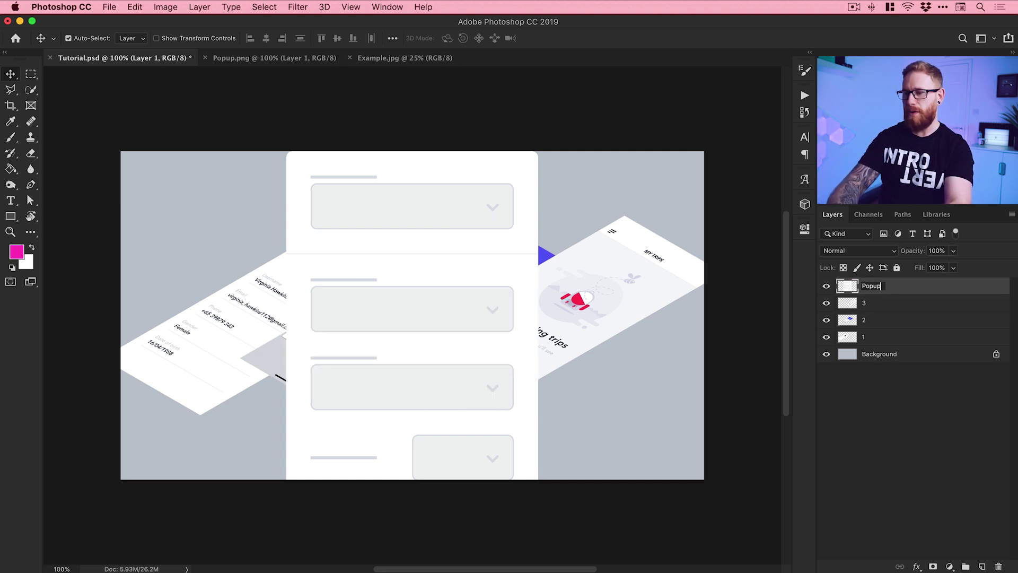
key("Return")
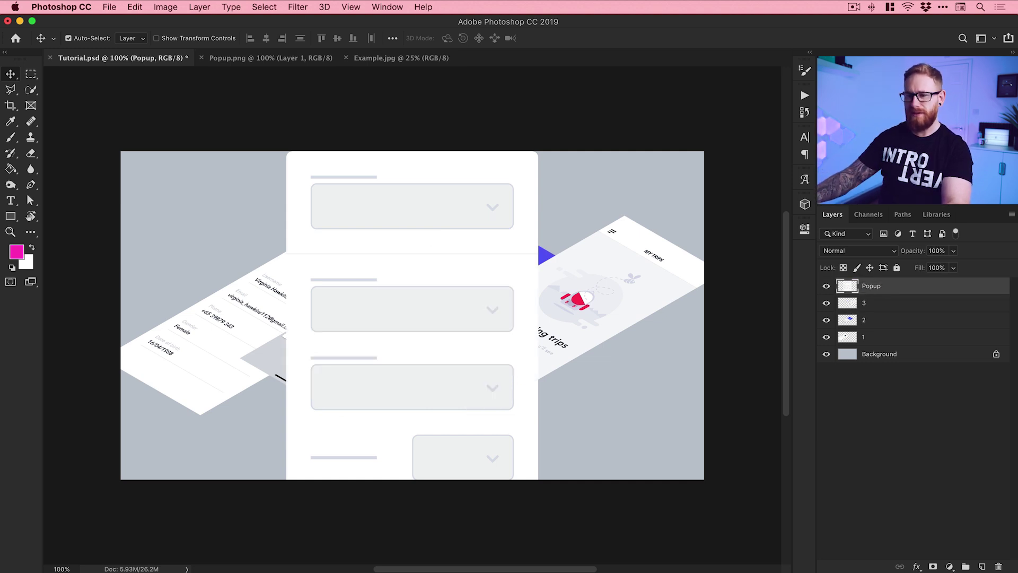
left_click(135, 7)
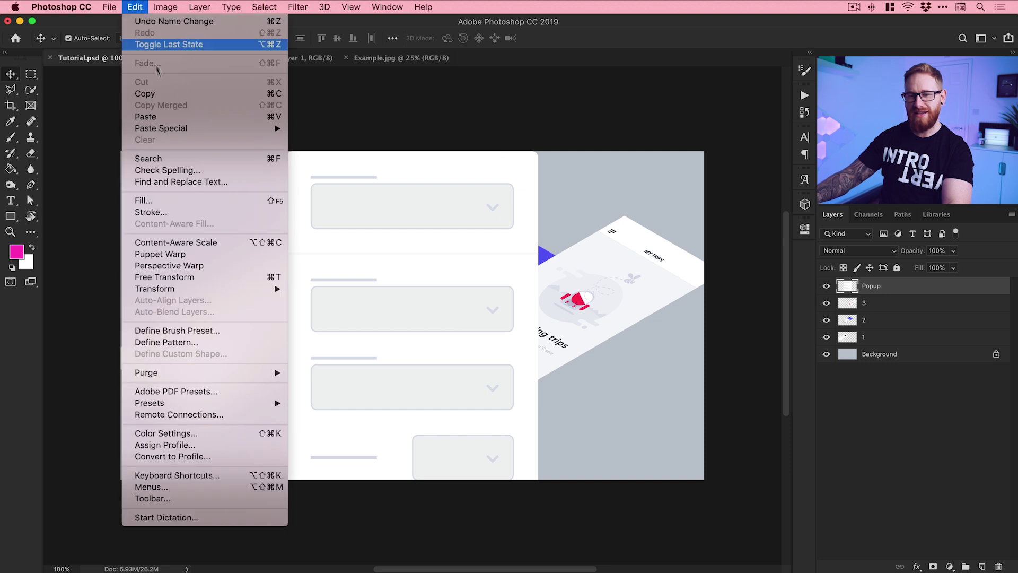
Step: Scale the Popup layer to 40% width and move it up and right
left_click(212, 283)
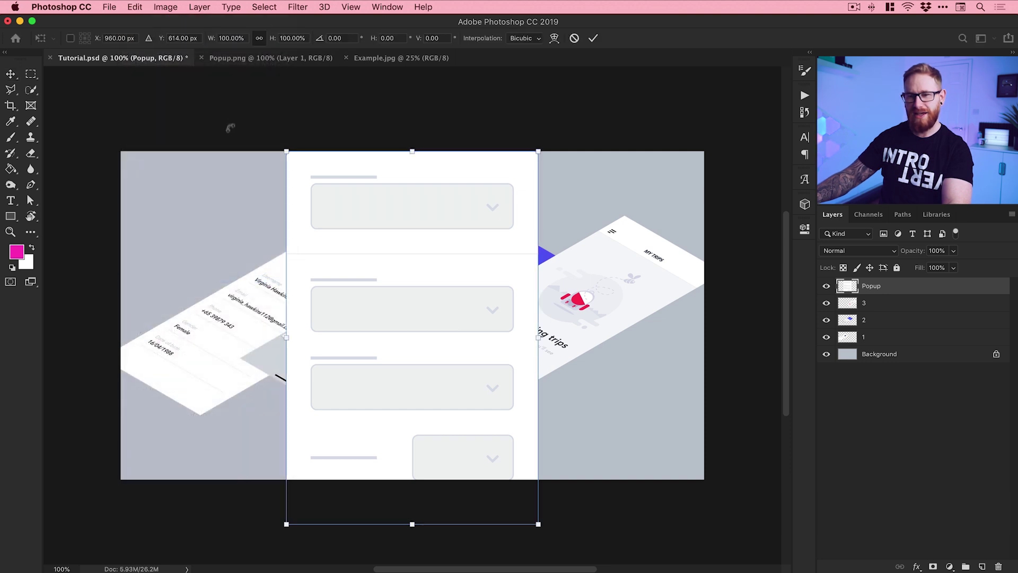
double_click(234, 37)
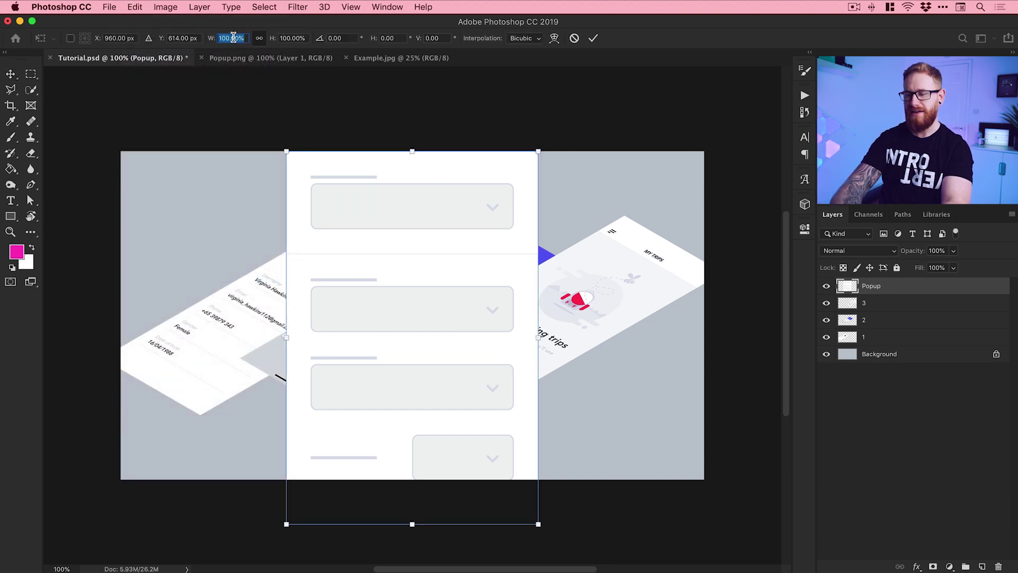
type("40")
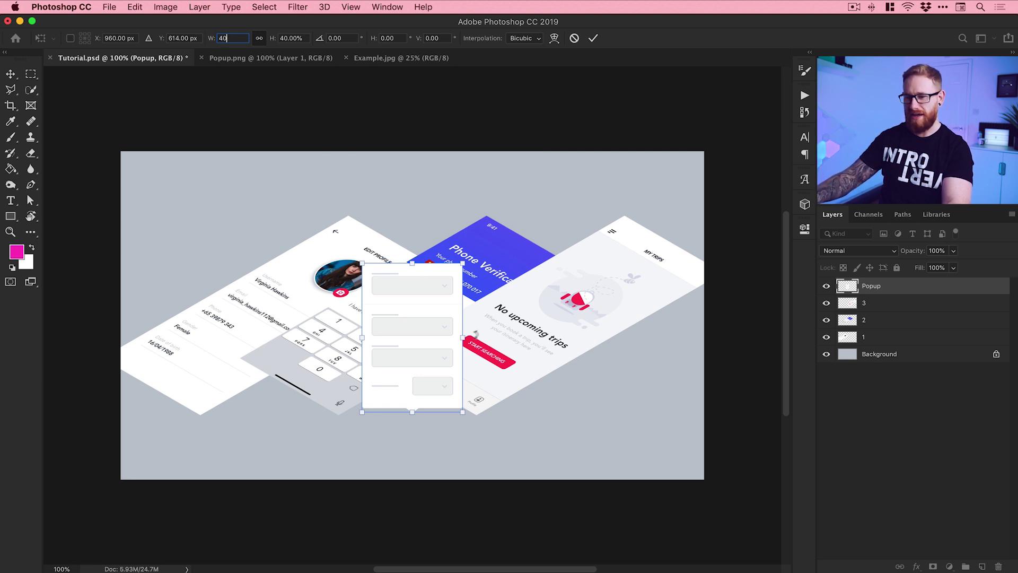
key("Return")
left_click_drag(431, 342, 565, 260)
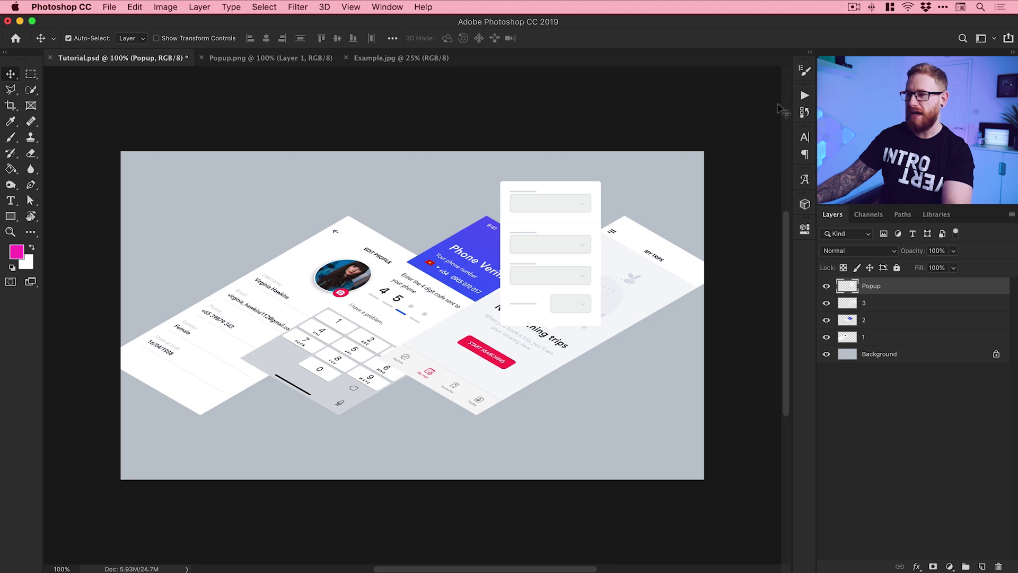
Step: Apply the Right Isometric Action to the popup and place it over the trips screen
left_click(805, 95)
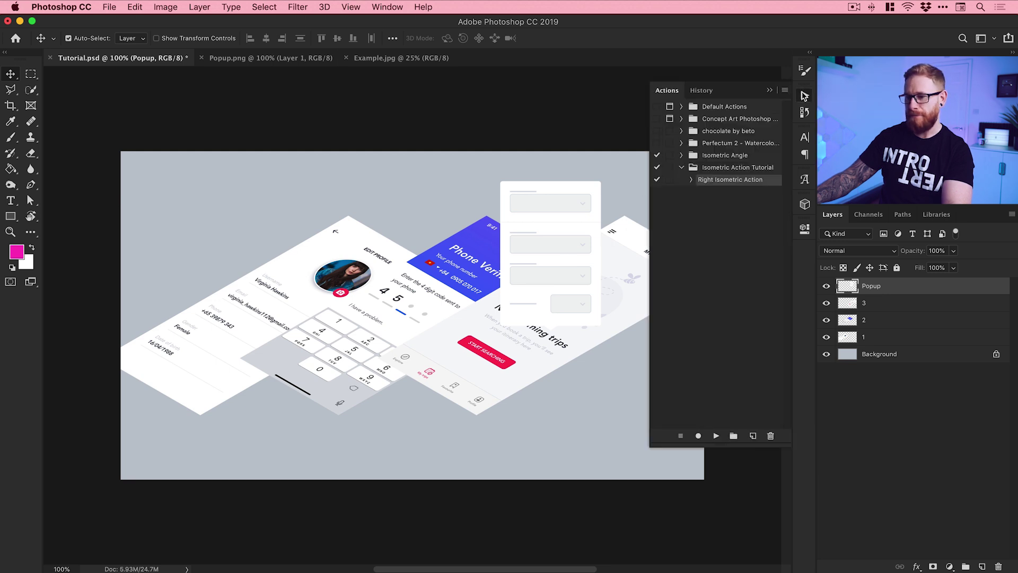
left_click(716, 436)
left_click_drag(538, 249, 475, 275)
left_click(805, 96)
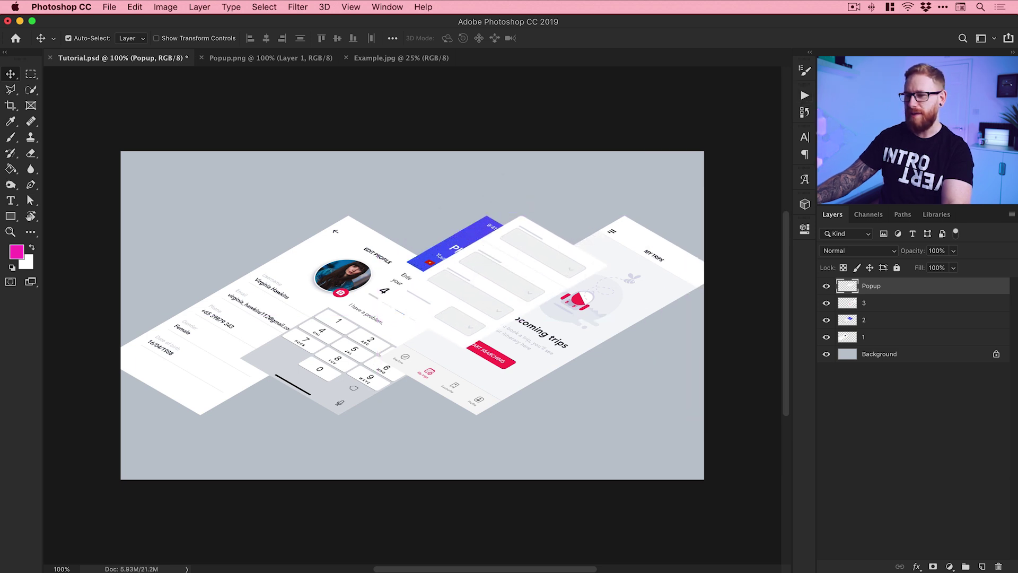
Step: Add a Multiply drop shadow to Popup: 20% opacity, 90°, 20 px distance, 40 px size
right_click(902, 287)
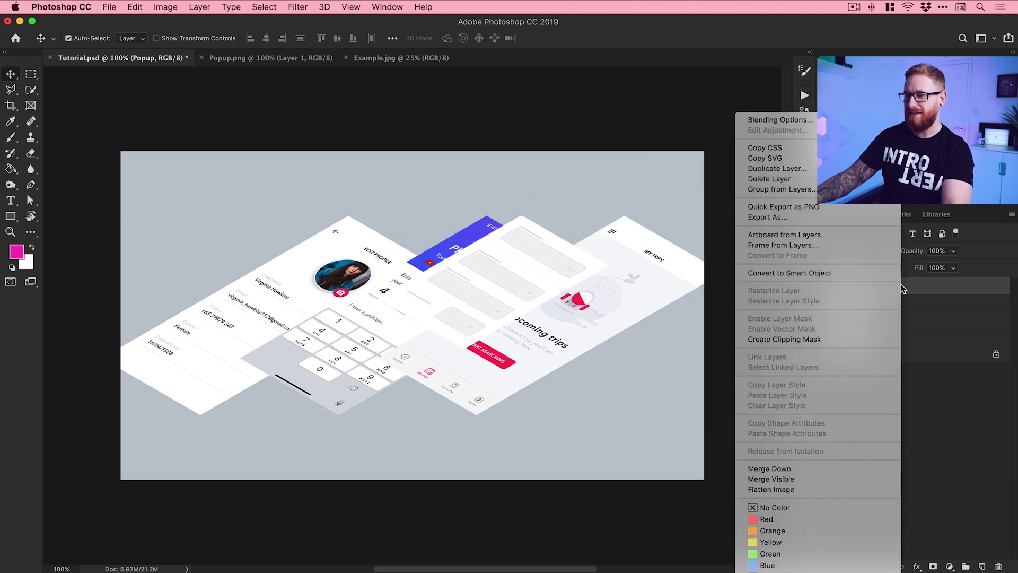
left_click(816, 121)
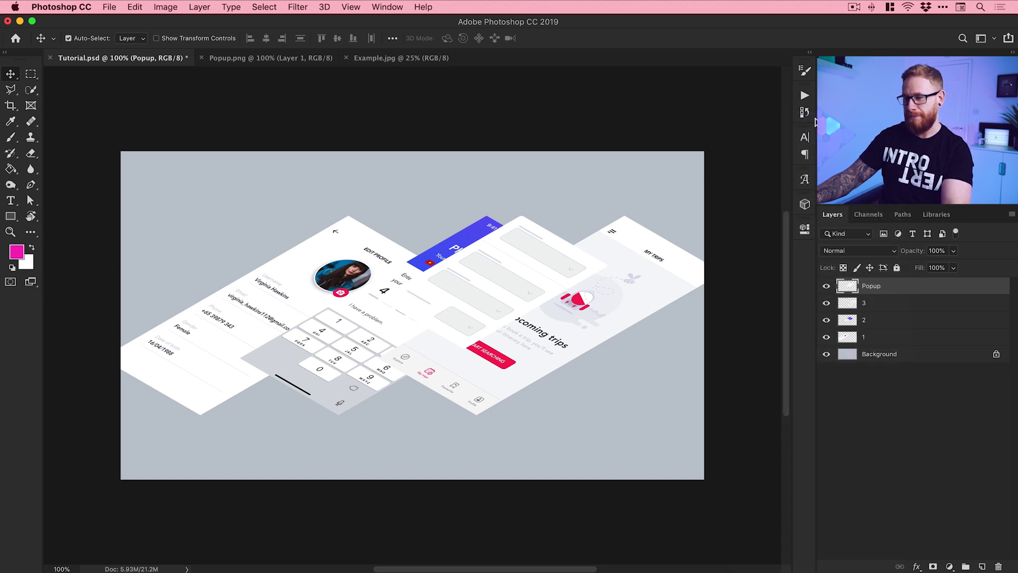
left_click_drag(809, 136, 340, 242)
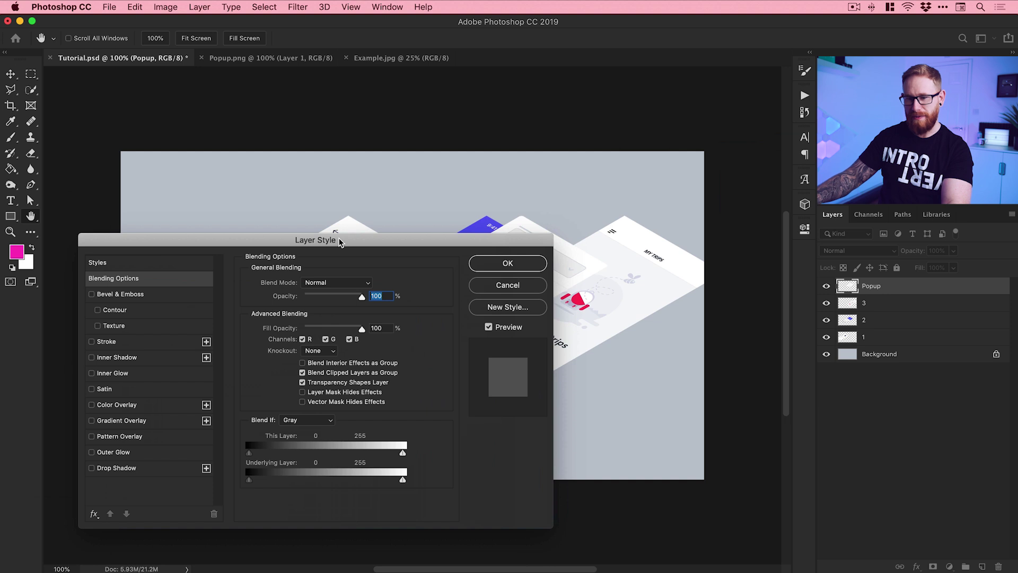
left_click(119, 467)
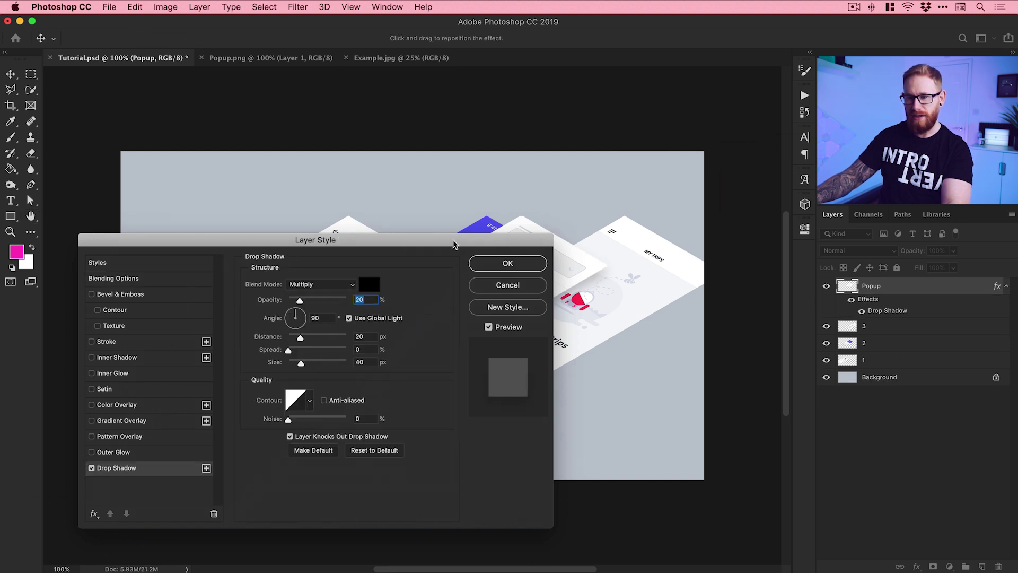
left_click_drag(455, 241, 253, 212)
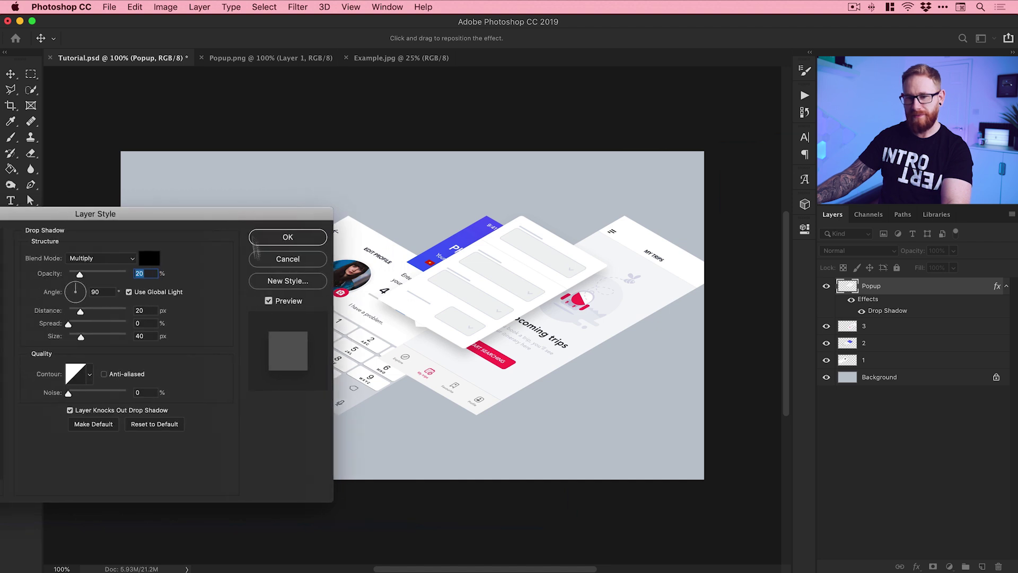
left_click(278, 303)
left_click(279, 304)
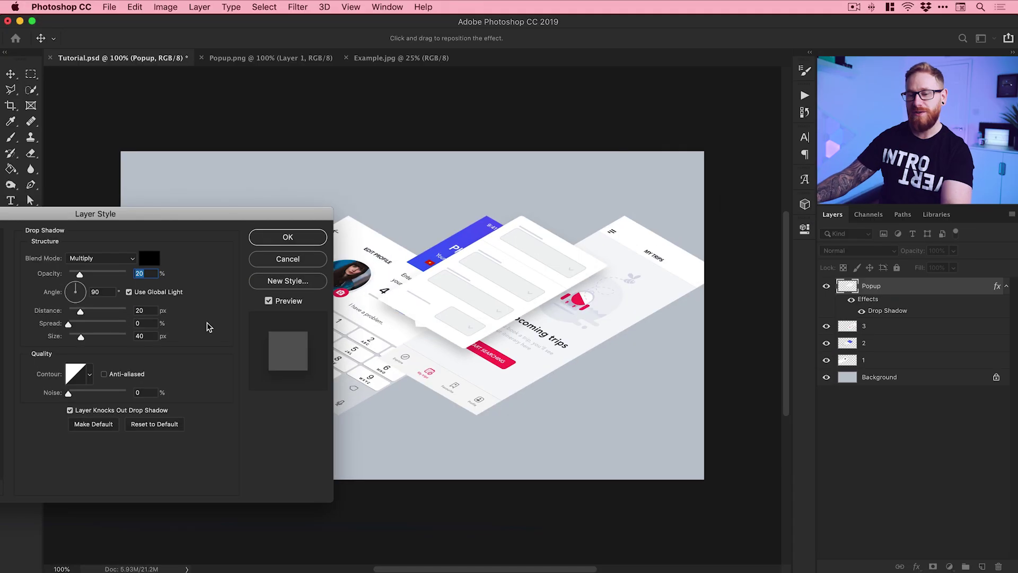
left_click_drag(228, 216, 453, 238)
left_click(512, 259)
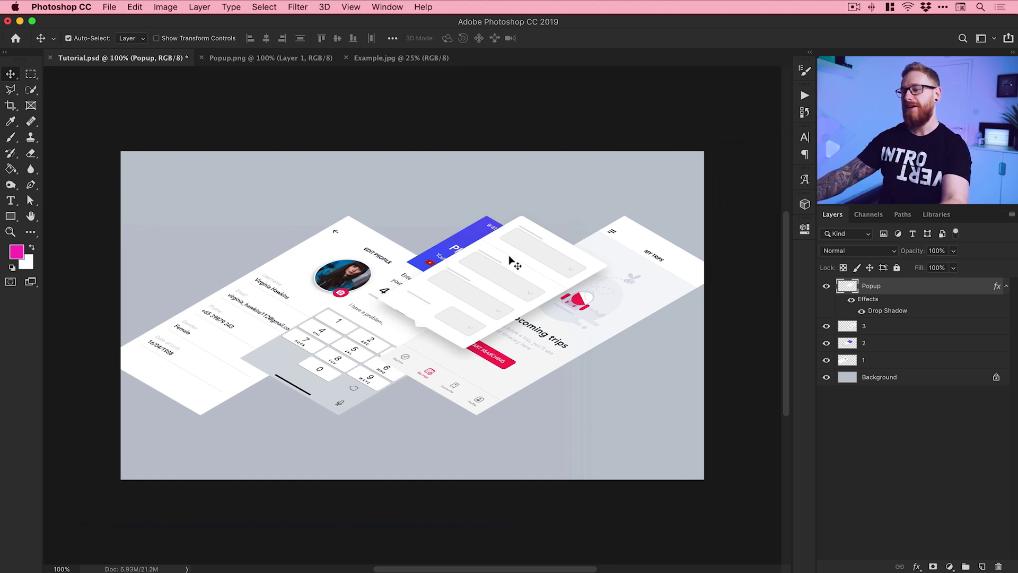
Step: Copy the Popup layer style and paste it onto layers 3, 2 and 1
right_click(877, 285)
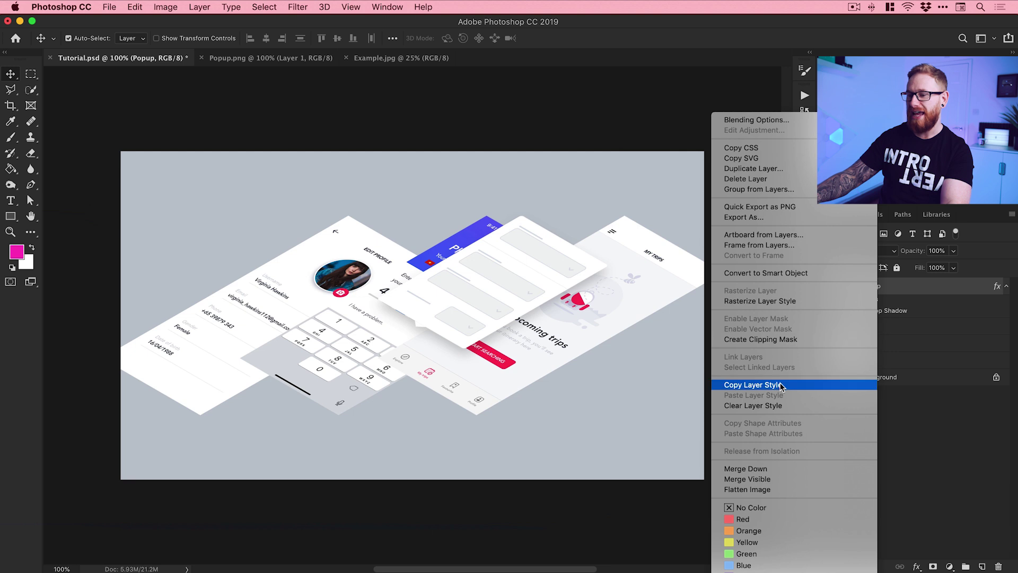
left_click(754, 385)
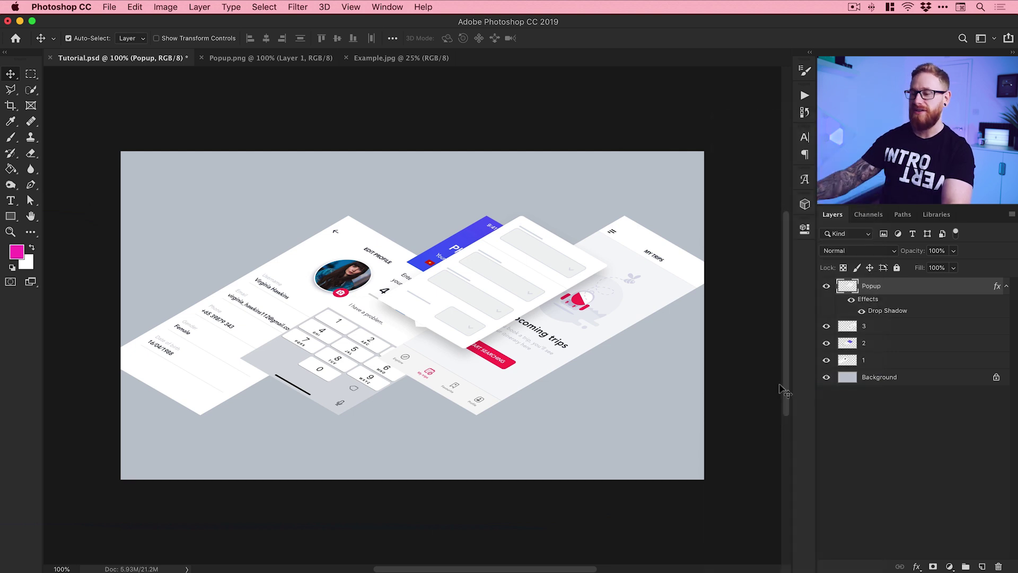
left_click(868, 331)
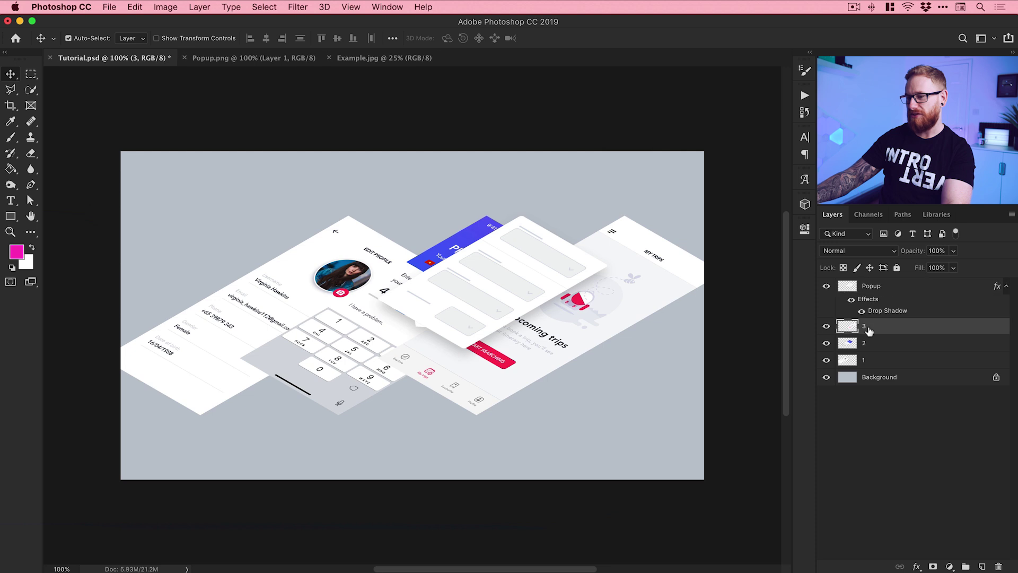
left_click(874, 361, "shift")
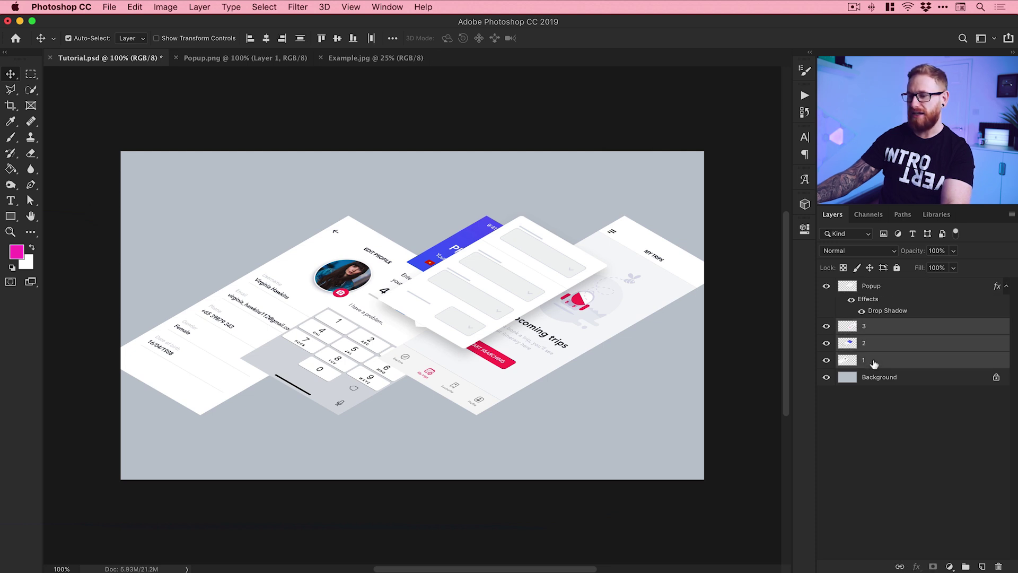
right_click(874, 363)
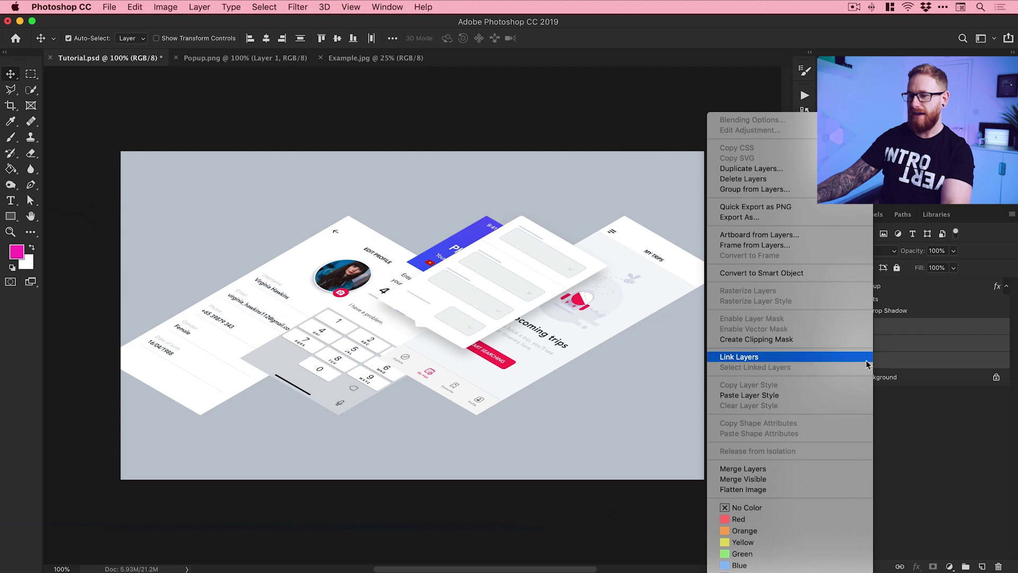
left_click(776, 397)
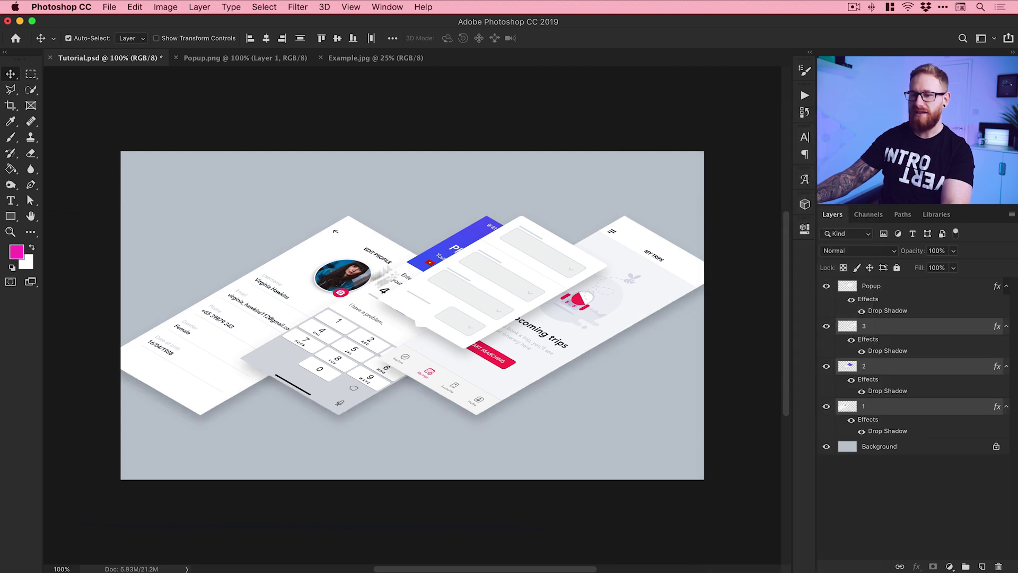
left_click(222, 233)
Step: Drag the profile screen, trips screen and popup together into one stacked pile
left_click_drag(203, 385, 326, 413)
left_click_drag(466, 404, 342, 361)
left_click_drag(449, 309, 350, 253)
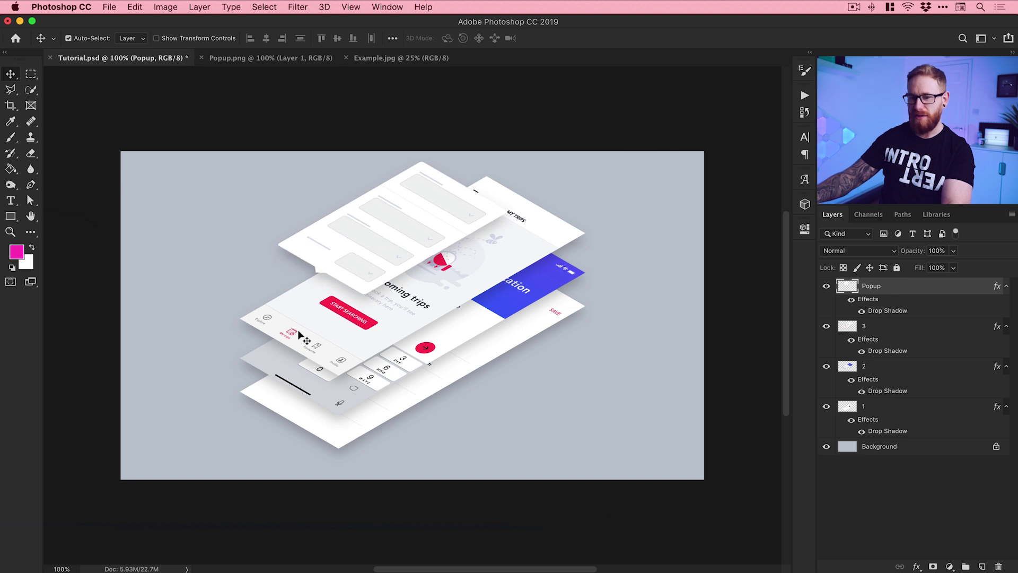